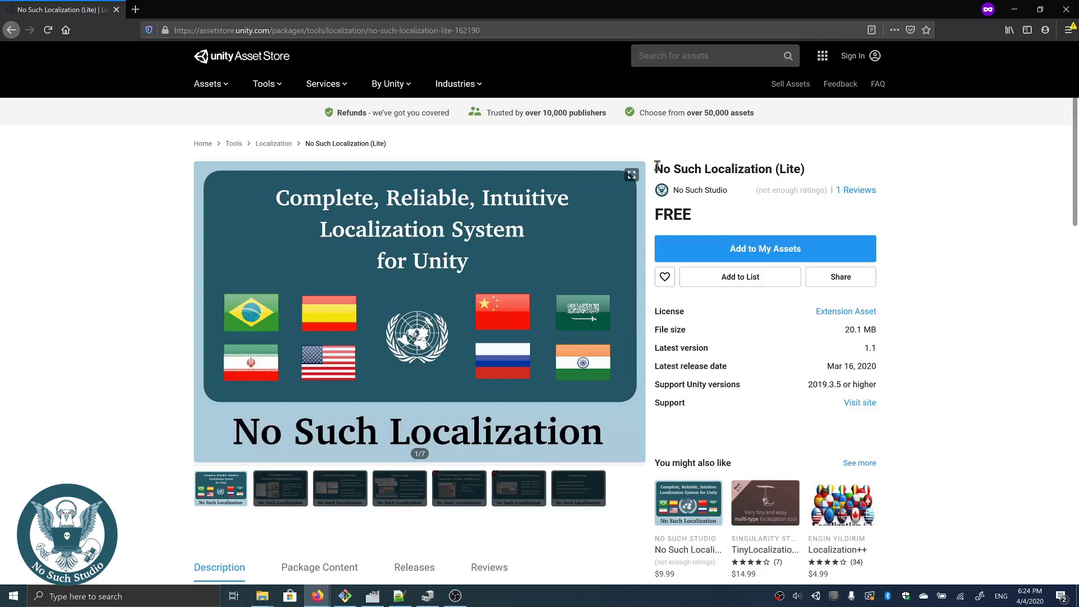
- Highlight the No Such Localization (Lite) title and scroll through the product description
{"action": "left_click_drag", "start_coordinate": [656, 167], "coordinate": [823, 174]}
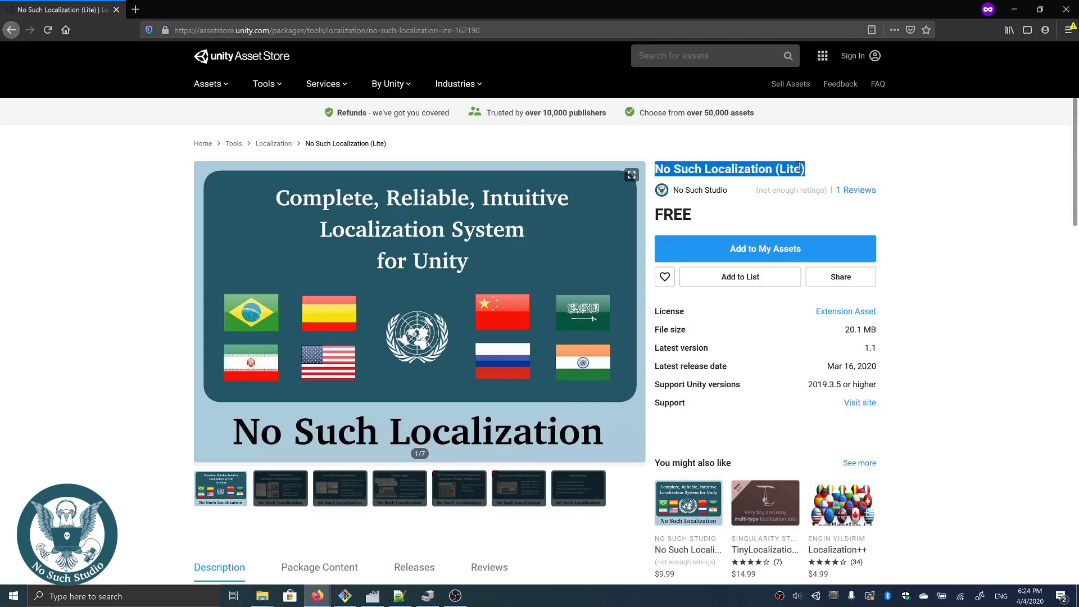
{"action": "left_click", "coordinate": [799, 167]}
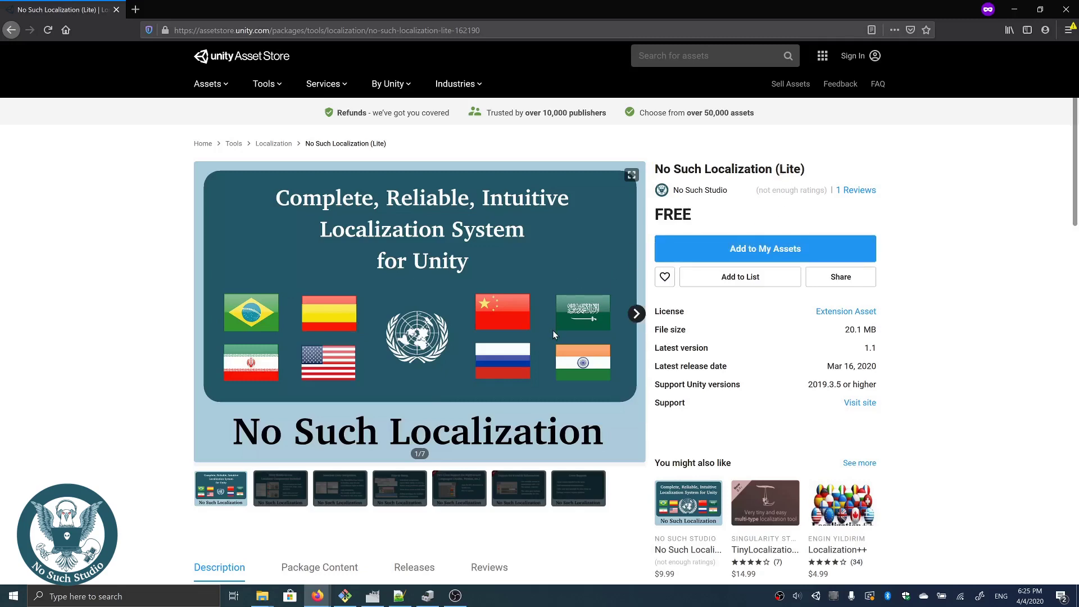
{"action": "scroll", "coordinate": [556, 324], "scroll_direction": "down", "scroll_amount": 3}
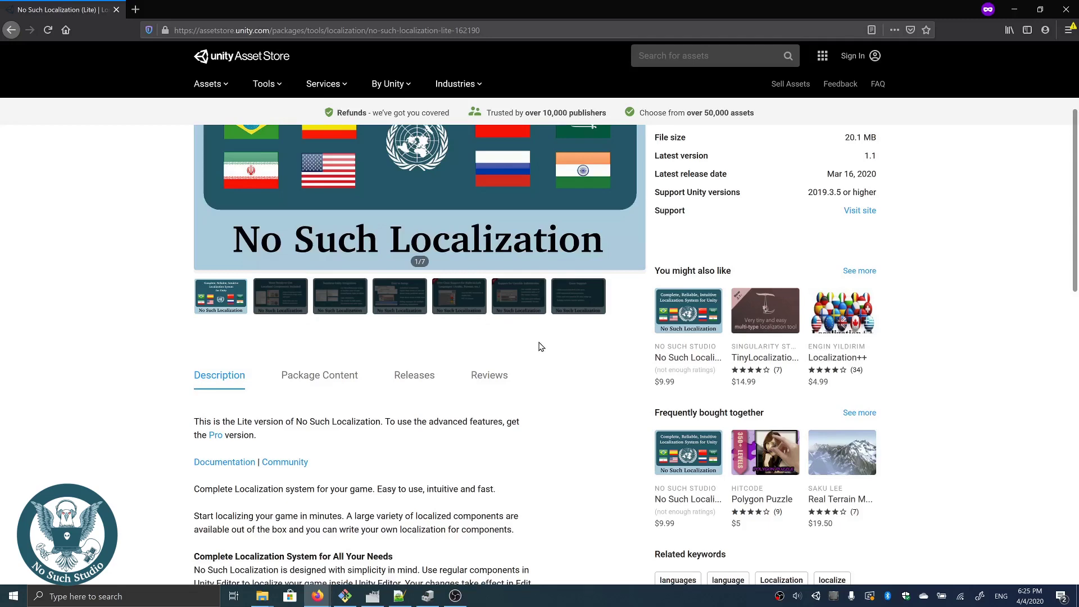
{"action": "scroll", "coordinate": [539, 347], "scroll_direction": "up", "scroll_amount": 3}
{"action": "scroll", "coordinate": [545, 335], "scroll_direction": "down", "scroll_amount": 5}
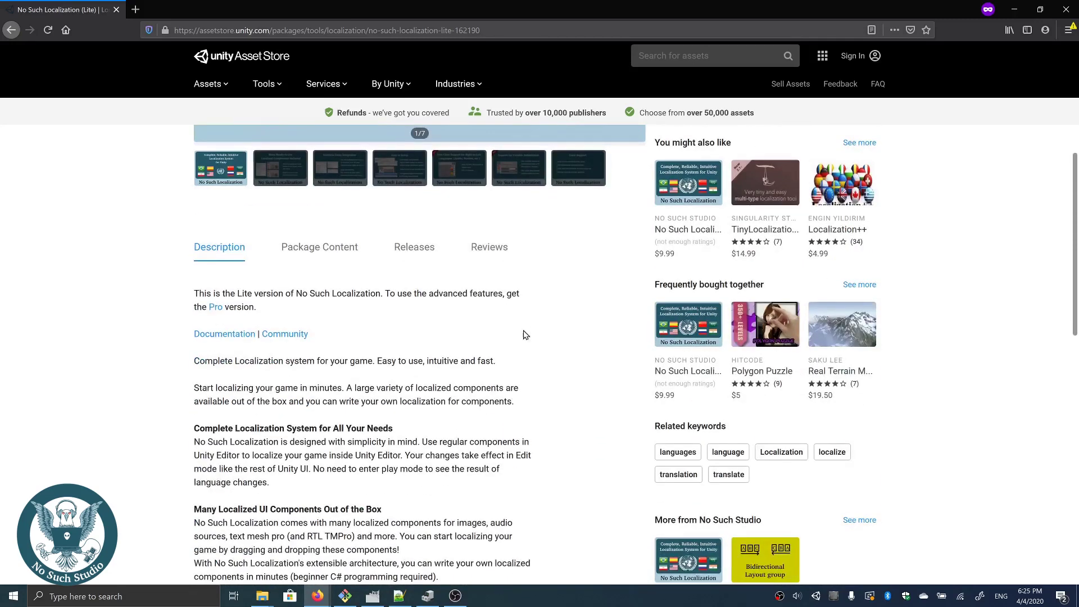
{"action": "scroll", "coordinate": [523, 336], "scroll_direction": "up", "scroll_amount": 4}
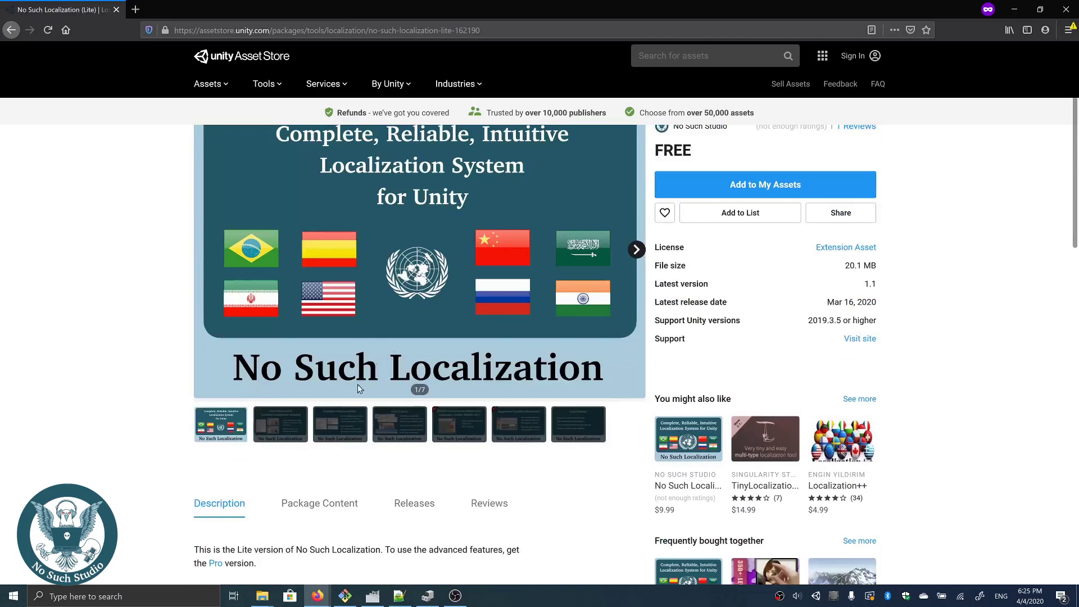
- Show the third of the Lite page's seven gallery images
{"action": "left_click", "coordinate": [346, 425]}
{"action": "scroll", "coordinate": [382, 461], "scroll_direction": "up", "scroll_amount": 1}
{"action": "scroll", "coordinate": [396, 454], "scroll_direction": "down", "scroll_amount": 4}
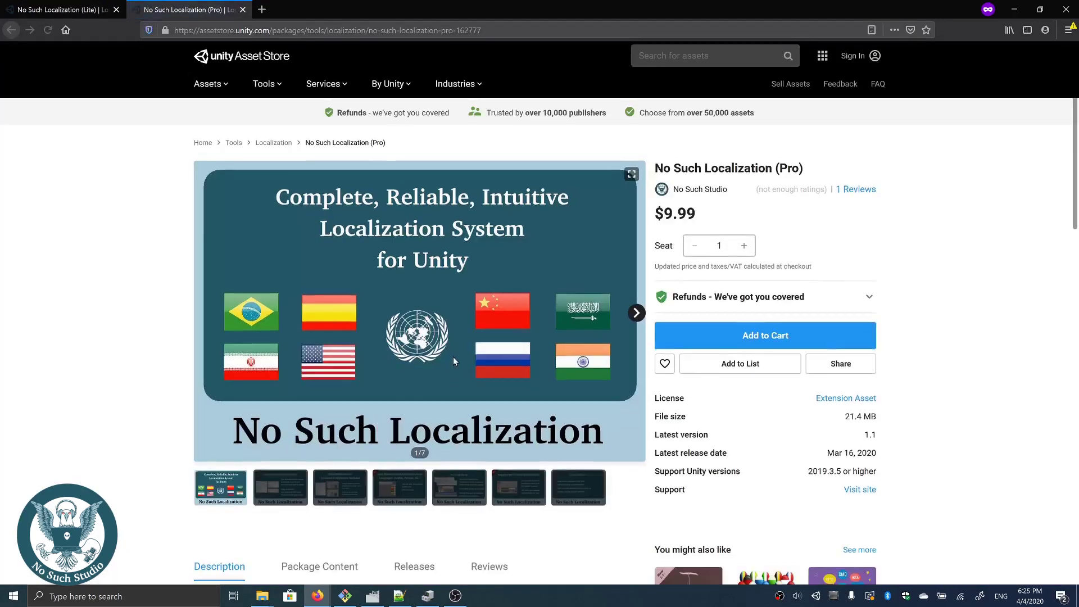
- Step the Pro gallery through images 3, 4 and 6 (Variable Substitution), scrolling the description
{"action": "scroll", "coordinate": [454, 357], "scroll_direction": "down", "scroll_amount": 2}
{"action": "scroll", "coordinate": [406, 367], "scroll_direction": "up", "scroll_amount": 1}
{"action": "scroll", "coordinate": [406, 367], "scroll_direction": "up", "scroll_amount": 1}
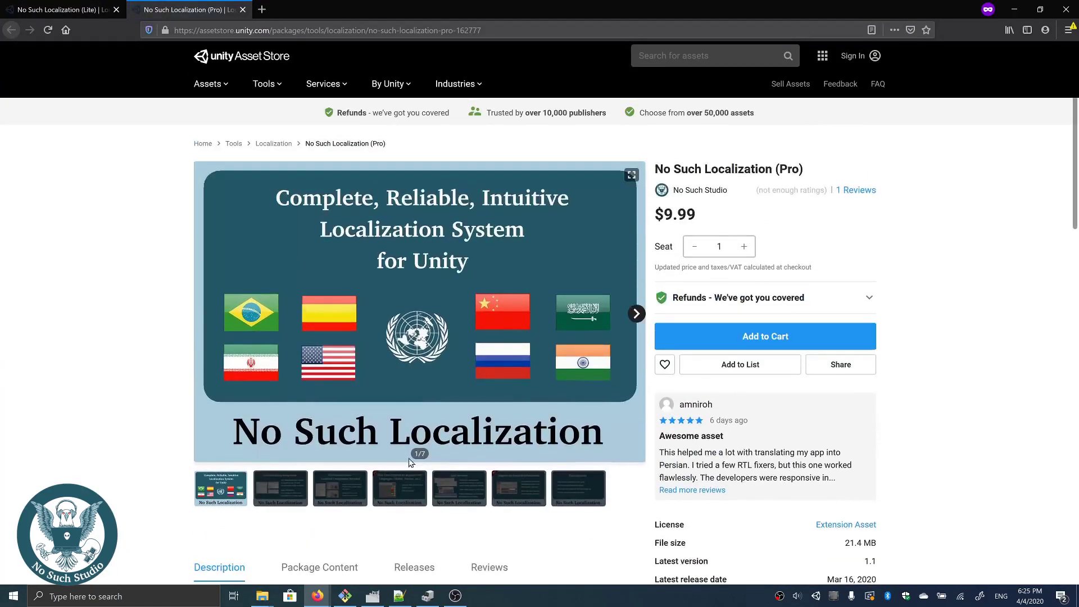
{"action": "left_click", "coordinate": [360, 487]}
{"action": "left_click", "coordinate": [388, 490]}
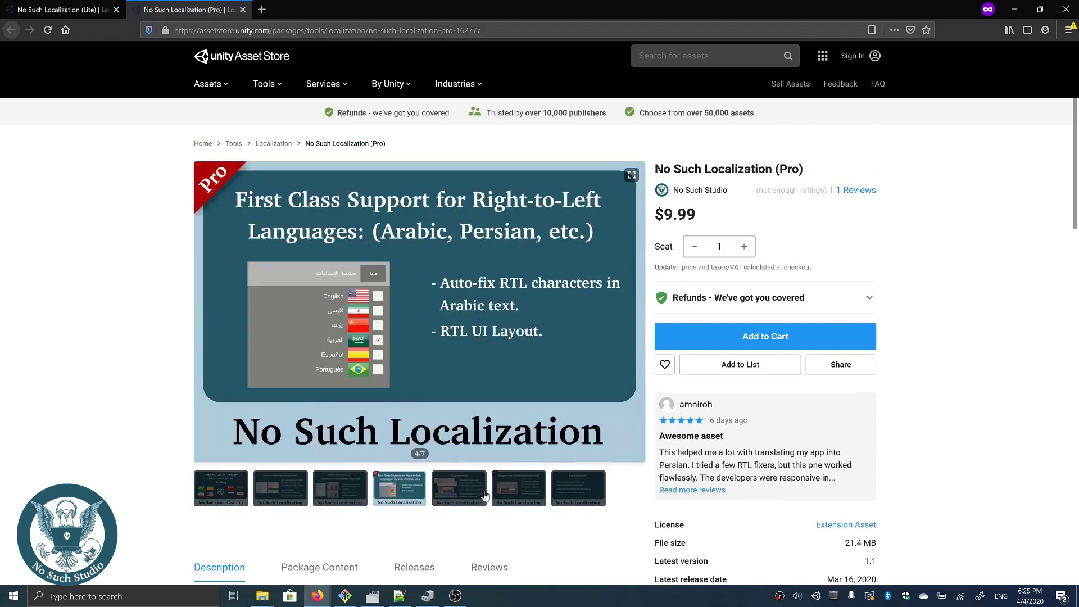
{"action": "left_click", "coordinate": [506, 492]}
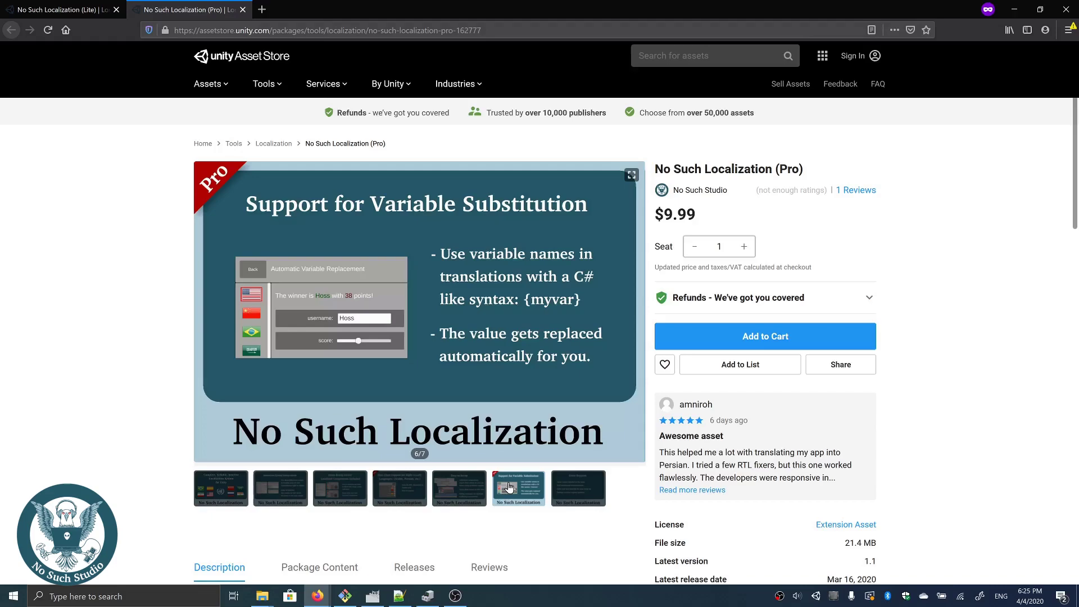
{"action": "scroll", "coordinate": [513, 490], "scroll_direction": "down", "scroll_amount": 10}
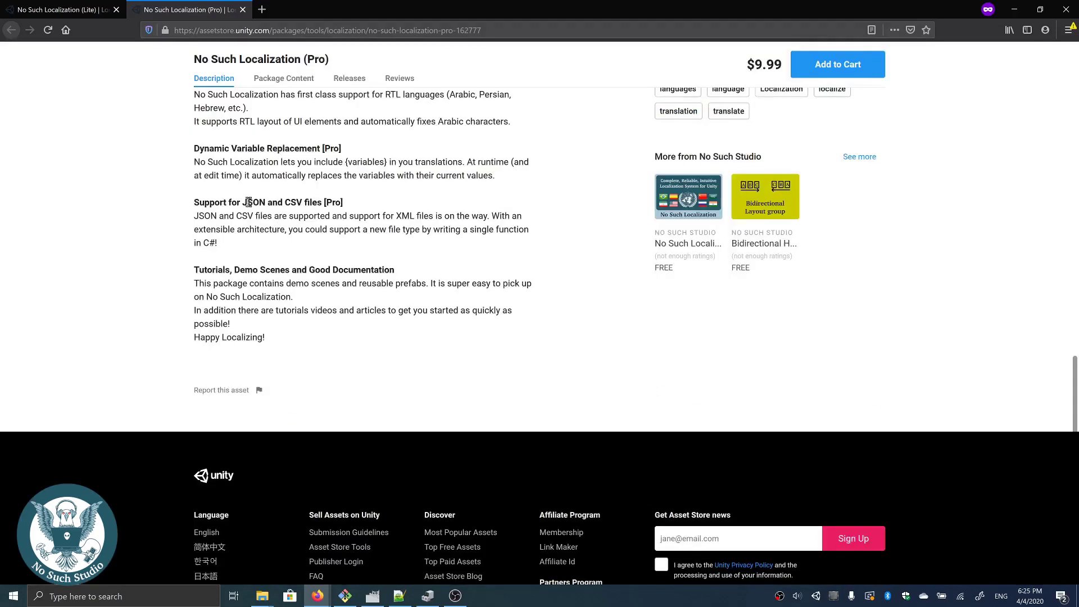
{"action": "scroll", "coordinate": [443, 247], "scroll_direction": "up", "scroll_amount": 10}
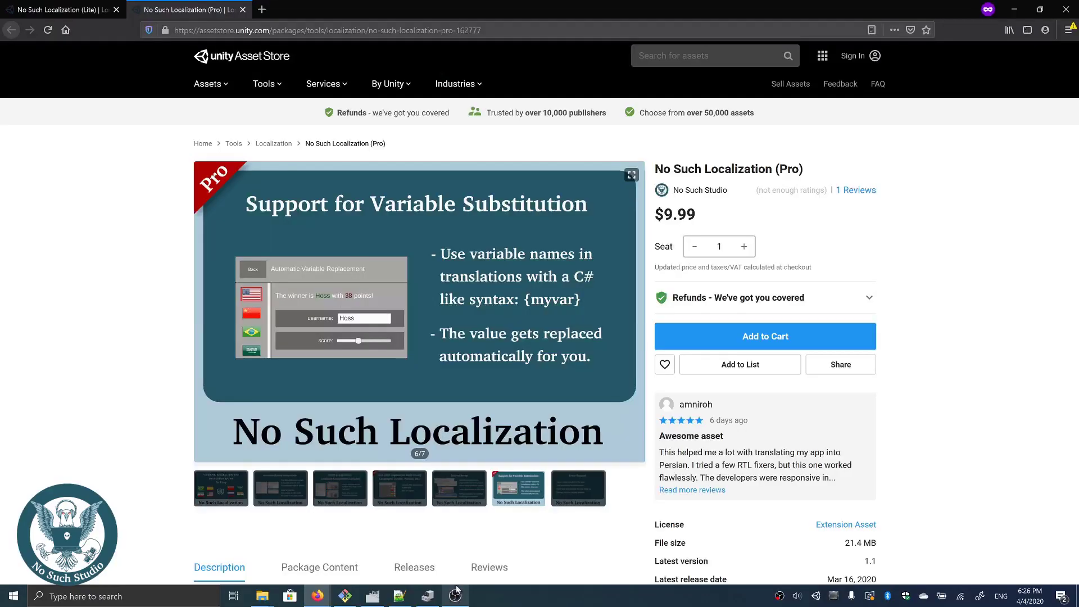
- Launch Unity Hub and create a new 3D project named LocalizationTest
{"action": "type", "text": "hub"}
{"action": "key", "text": "Return"}
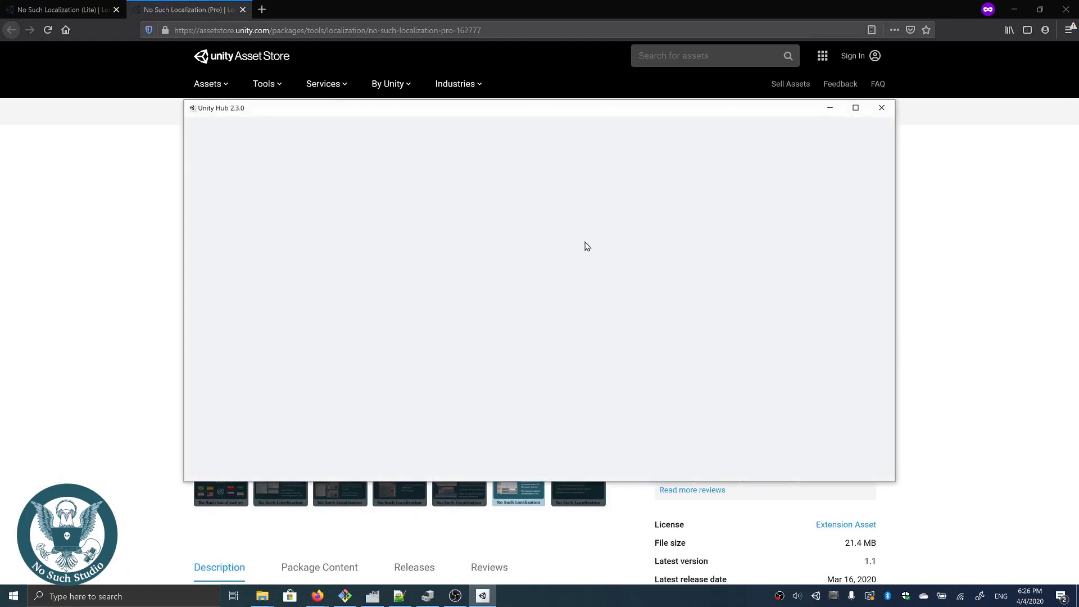
{"action": "left_click", "coordinate": [825, 188]}
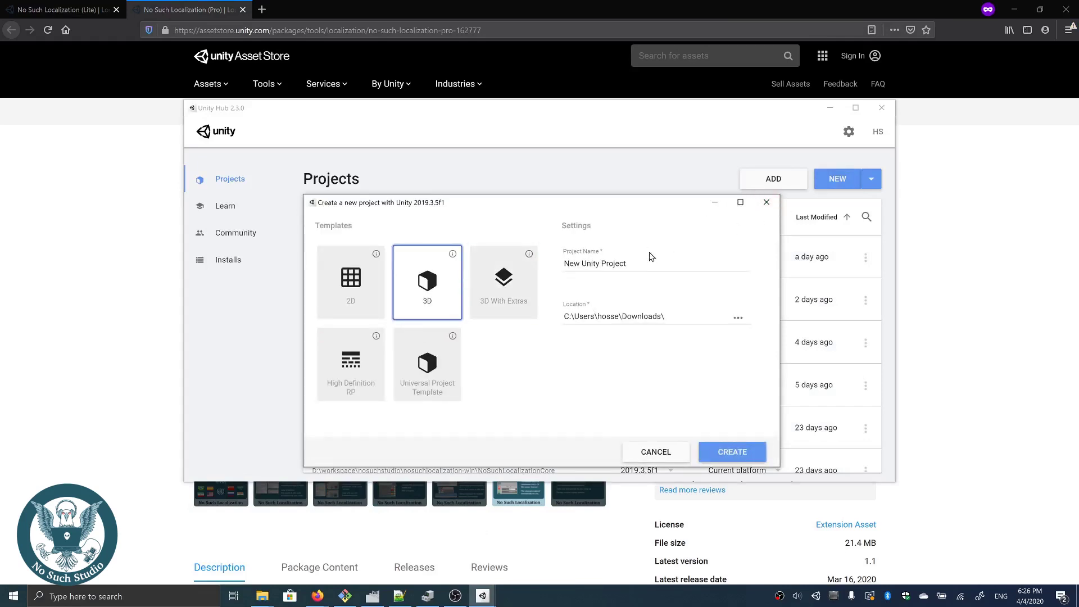
{"action": "left_click", "coordinate": [645, 261]}
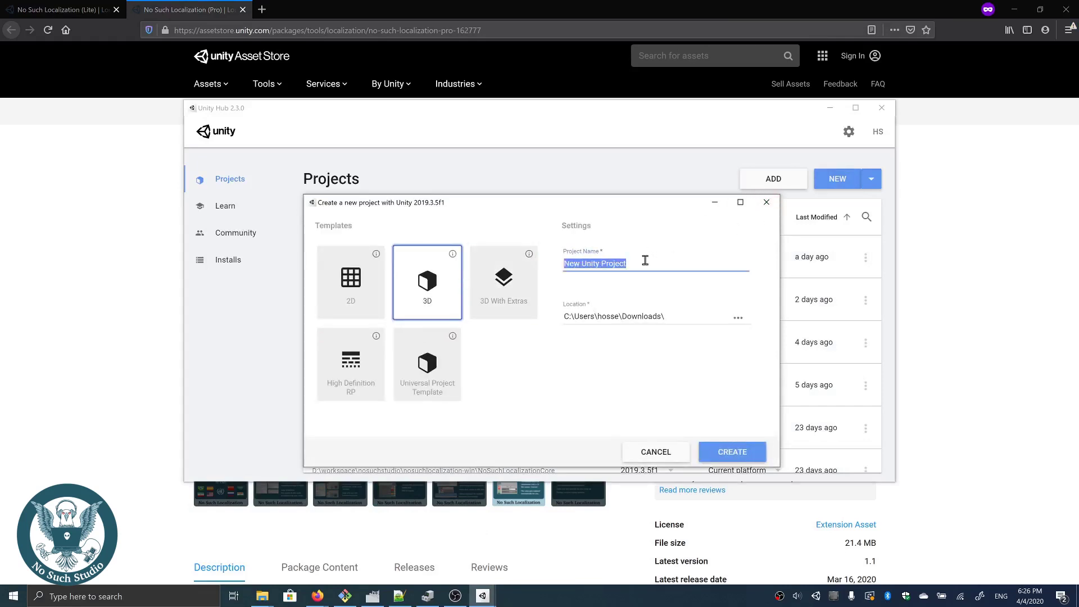
{"action": "type", "text": "LocalizationTest"}
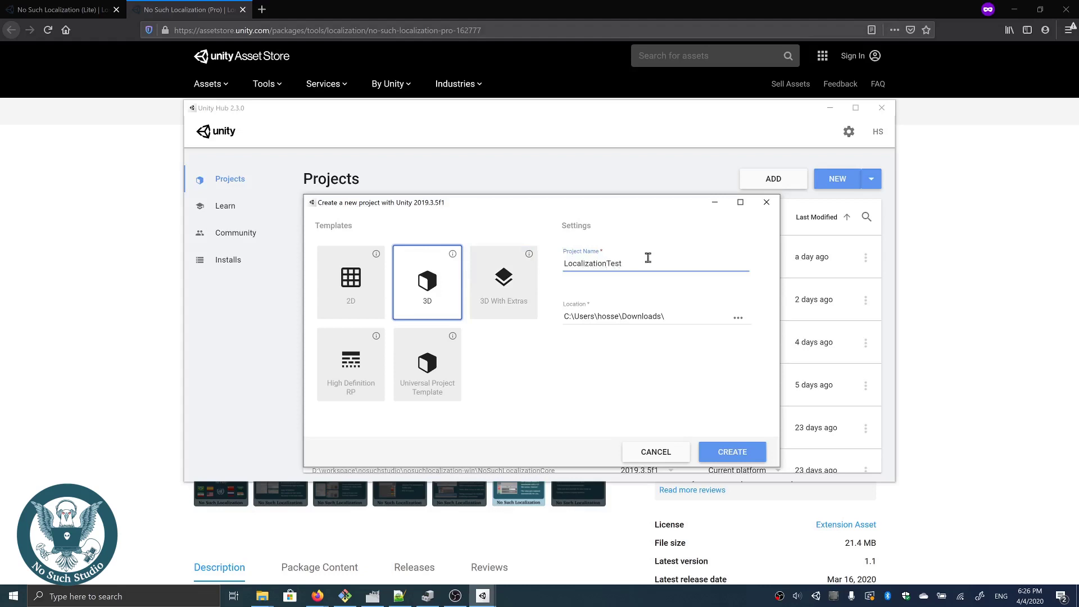
{"action": "left_click", "coordinate": [742, 457]}
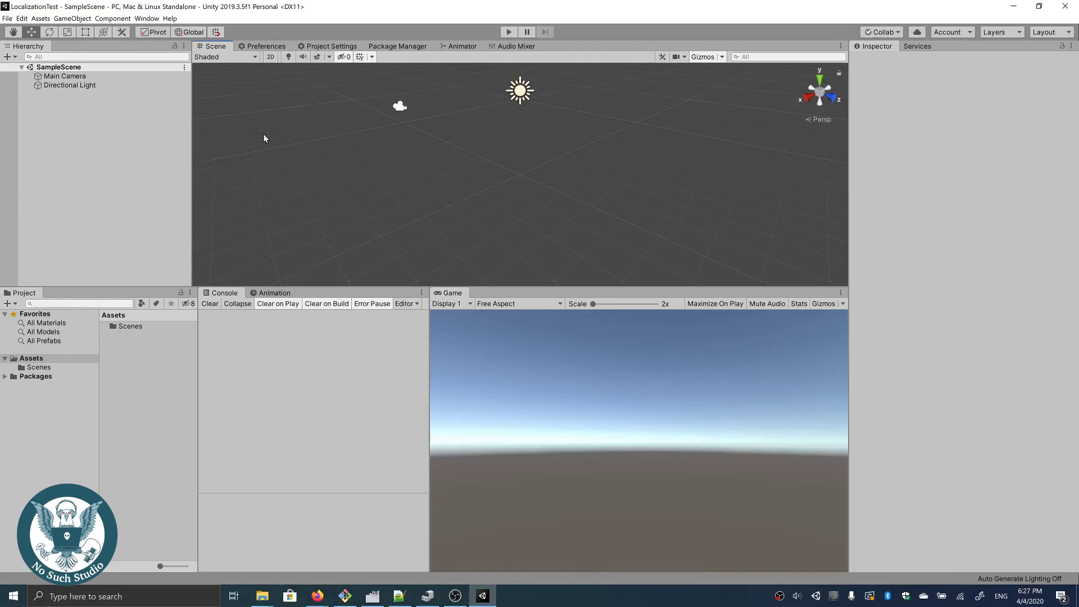
- Open the in-editor Asset Store (Ctrl+9), search 'no such localization', and open the Pro page
{"action": "key", "text": "ctrl+9"}
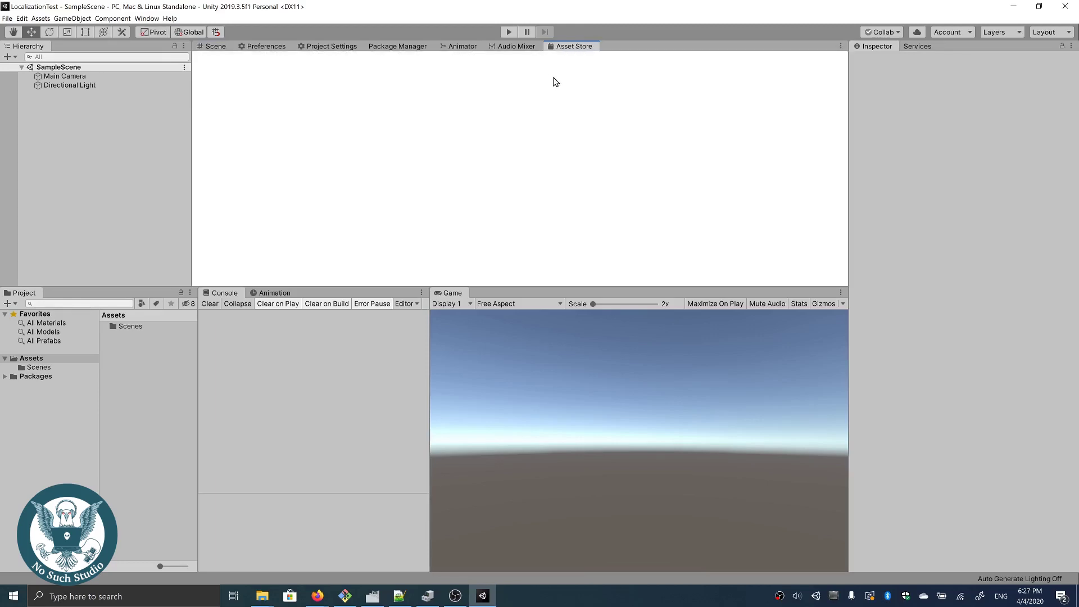
{"action": "left_click", "coordinate": [560, 76]}
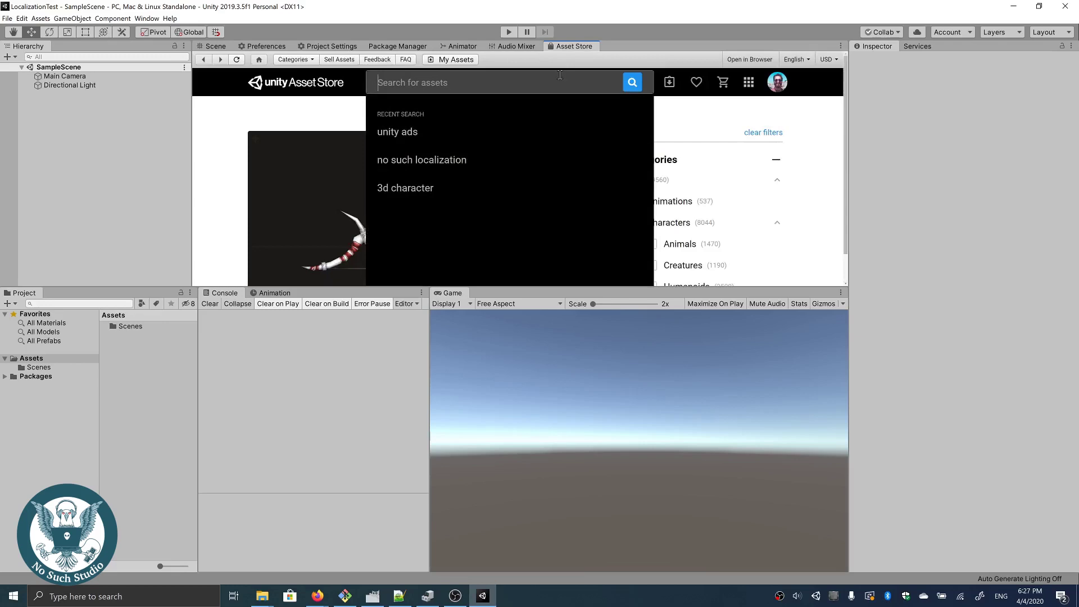
{"action": "type", "text": "no "}
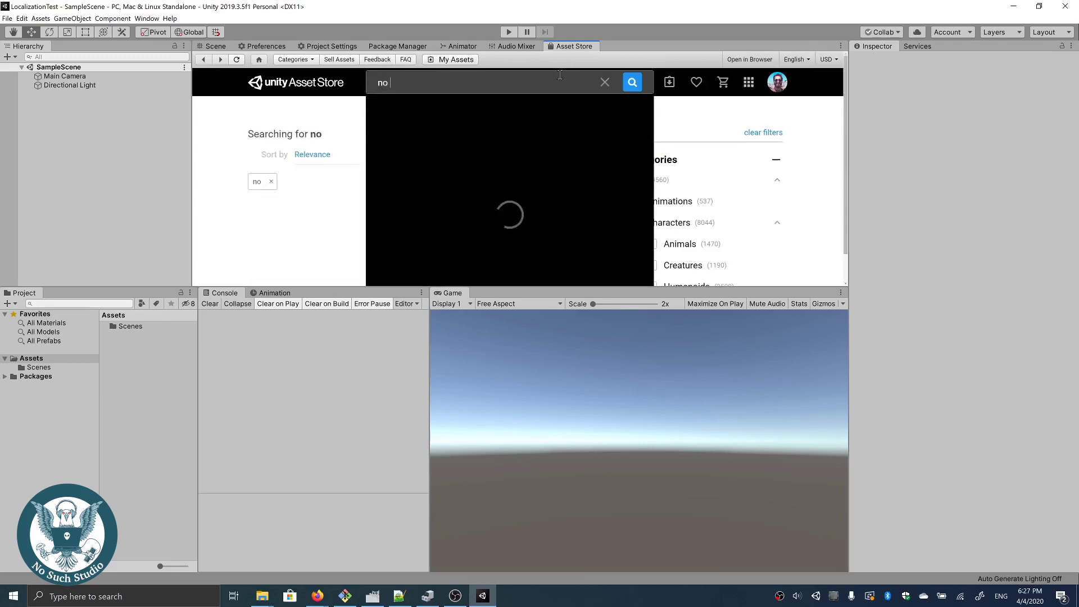
{"action": "type", "text": "such localization"}
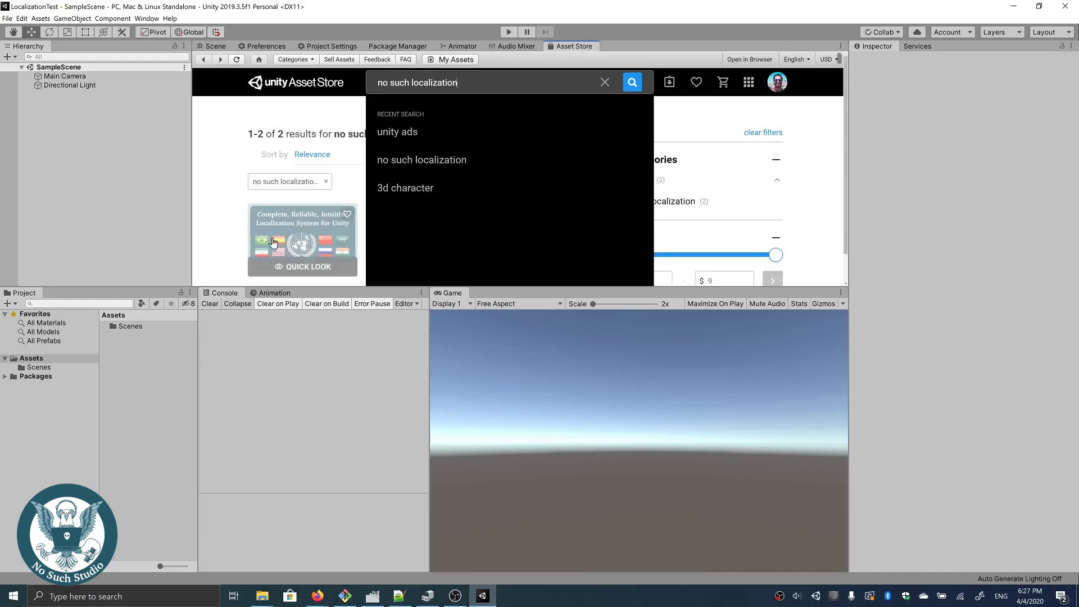
{"action": "left_click", "coordinate": [285, 231]}
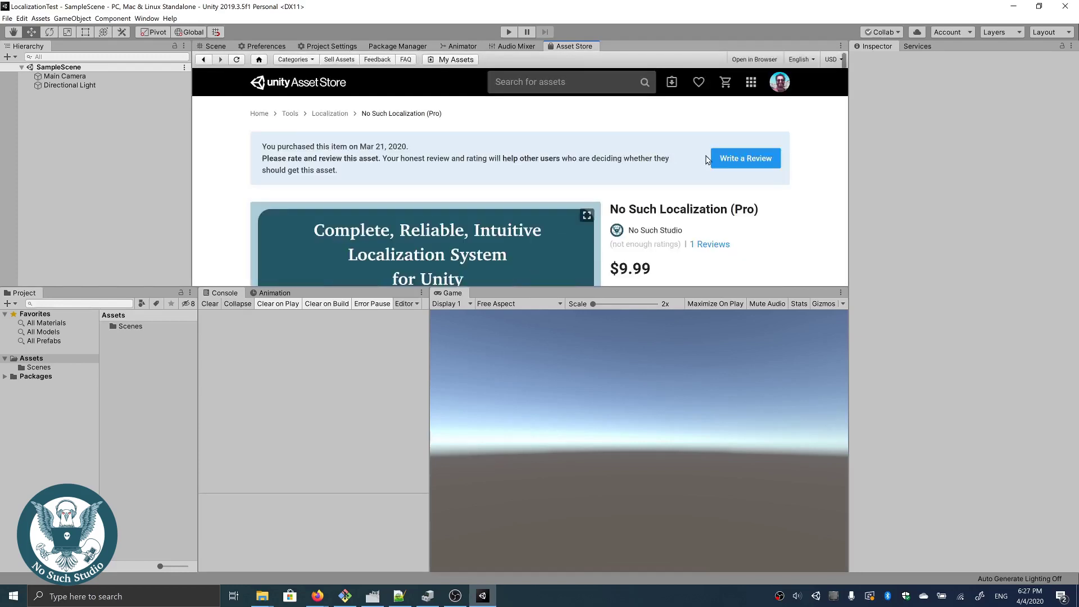
{"action": "scroll", "coordinate": [680, 151], "scroll_direction": "down", "scroll_amount": 1}
{"action": "scroll", "coordinate": [680, 153], "scroll_direction": "down", "scroll_amount": 1}
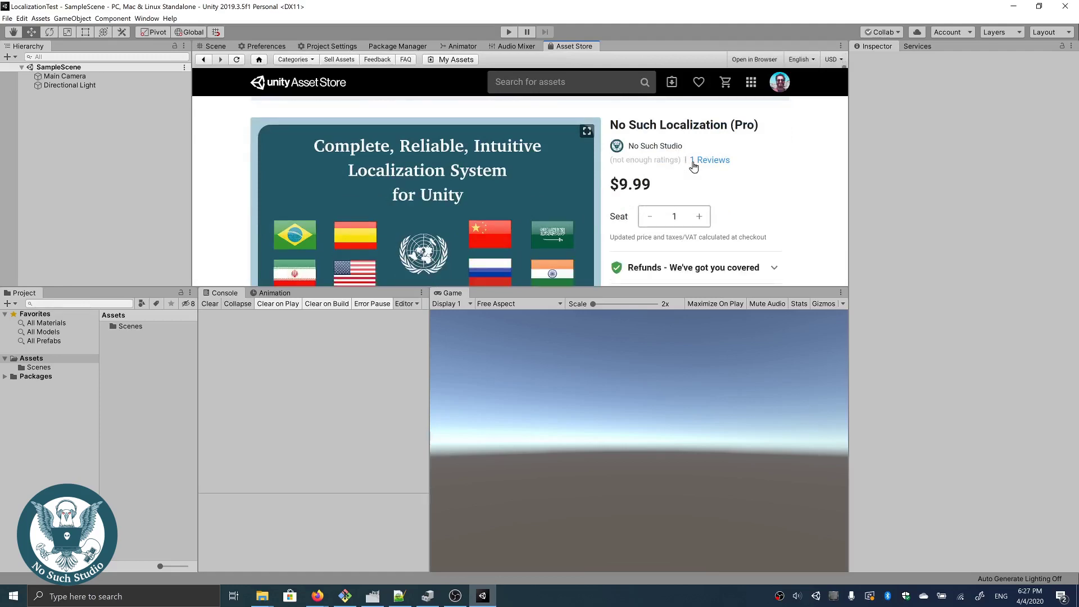
{"action": "scroll", "coordinate": [725, 183], "scroll_direction": "down", "scroll_amount": 1}
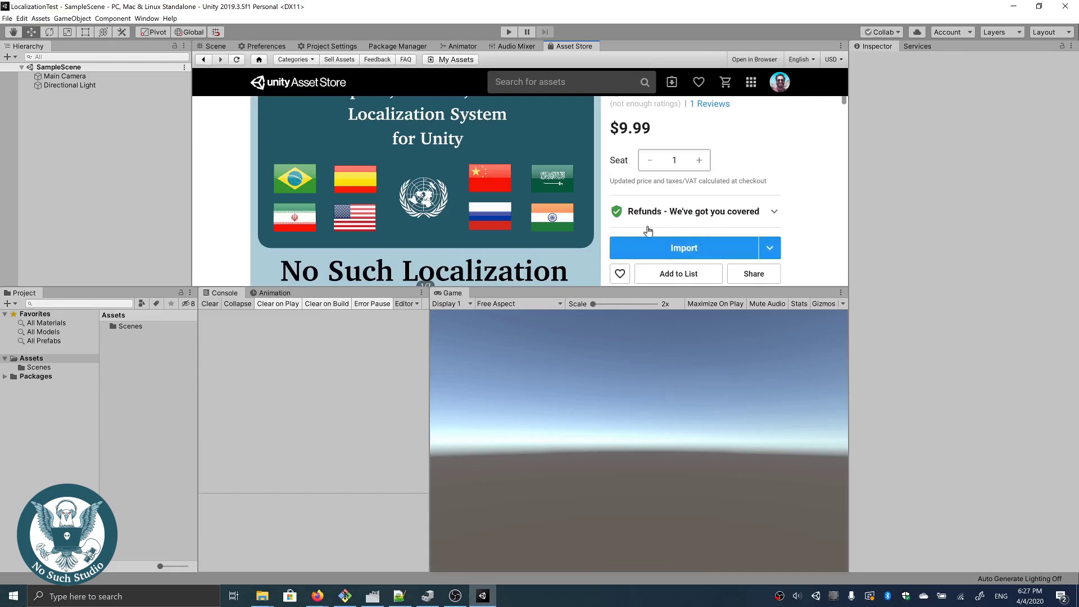
- Import the No Such Localization Pro package into Assets and close the Asset Store tab
{"action": "left_click", "coordinate": [665, 249]}
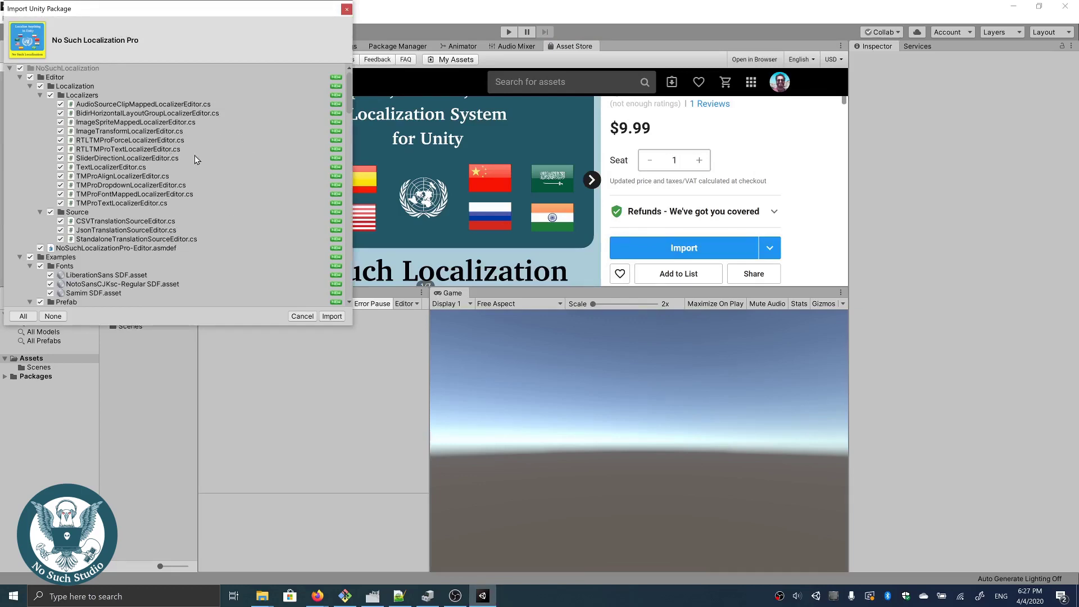
{"action": "left_click", "coordinate": [331, 317]}
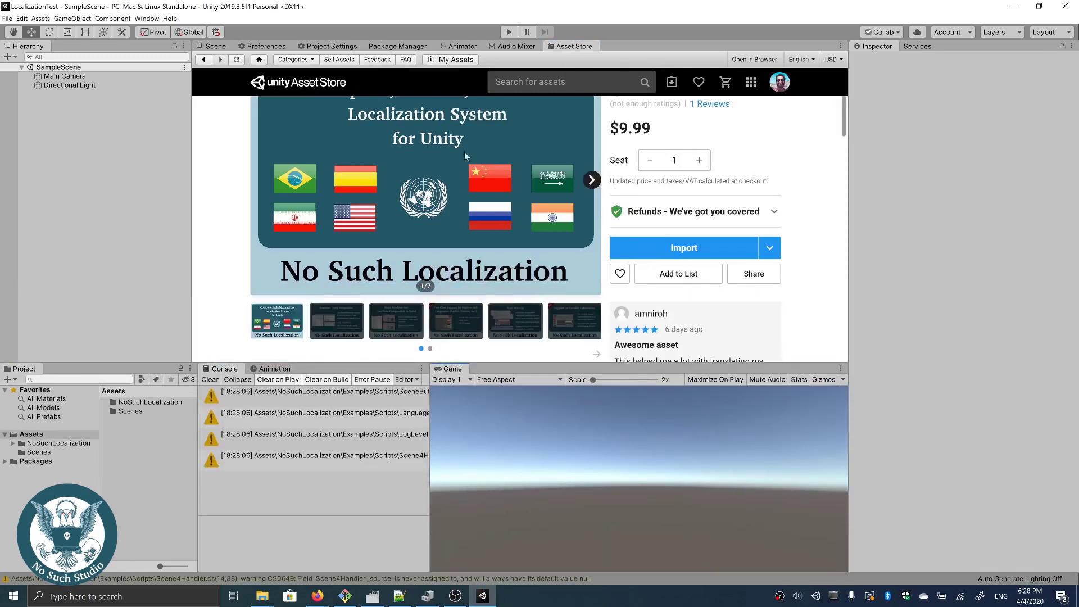
{"action": "right_click", "coordinate": [570, 46]}
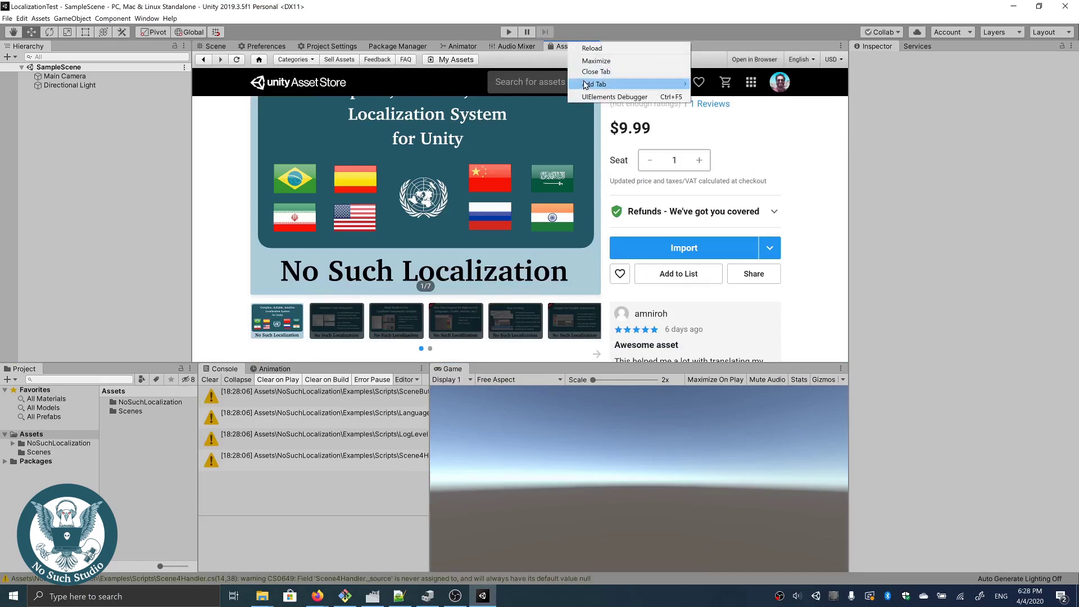
{"action": "left_click", "coordinate": [596, 71]}
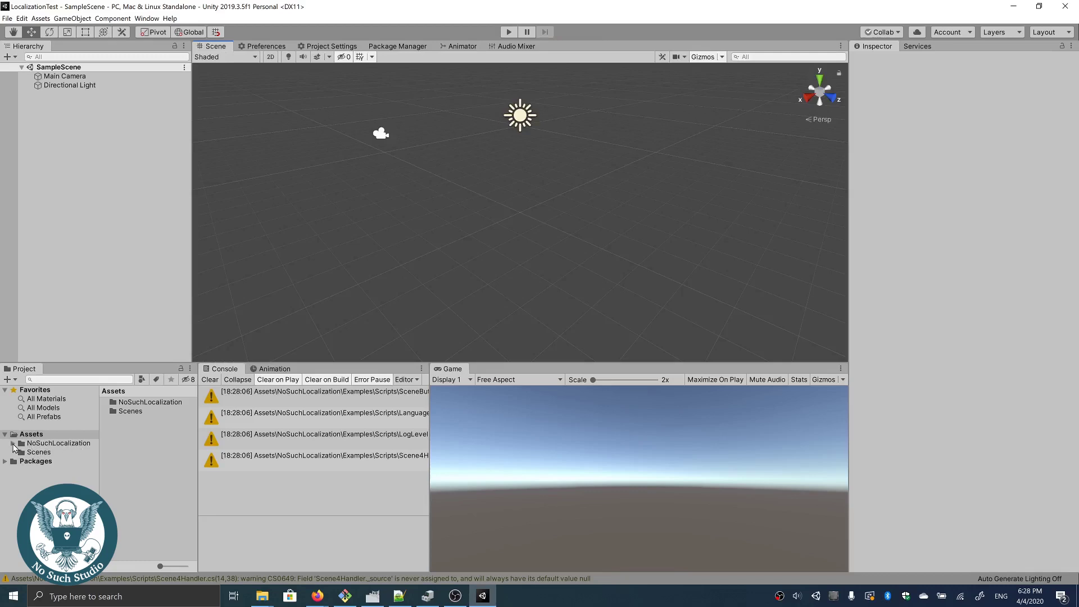
- Expand NoSuchLocalization/Examples/Scenes to list the example scene files
{"action": "left_click", "coordinate": [12, 444]}
{"action": "left_click", "coordinate": [20, 462]}
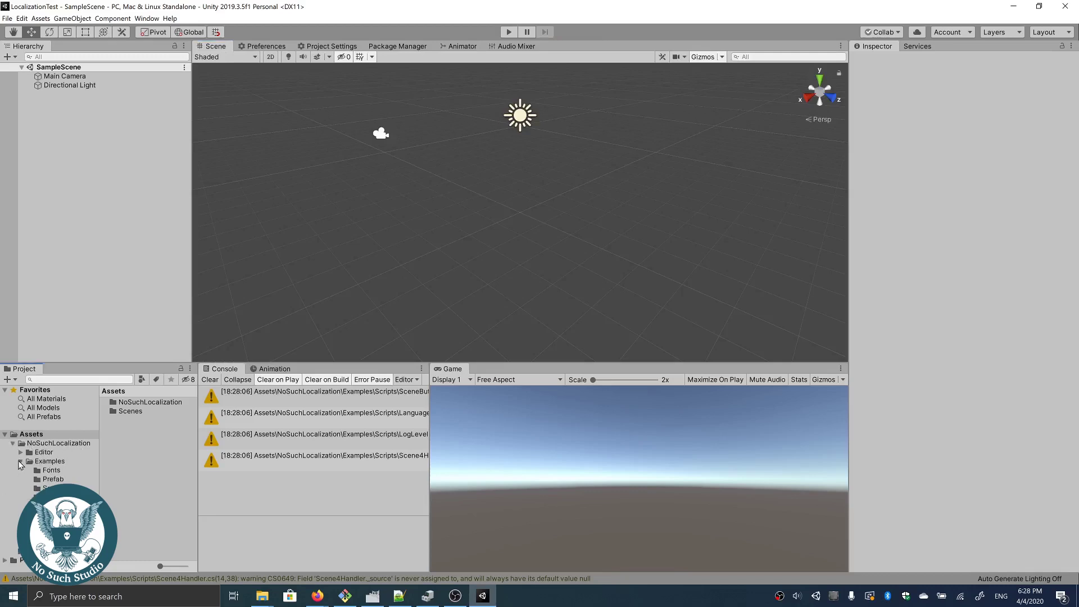
{"action": "left_click", "coordinate": [48, 488]}
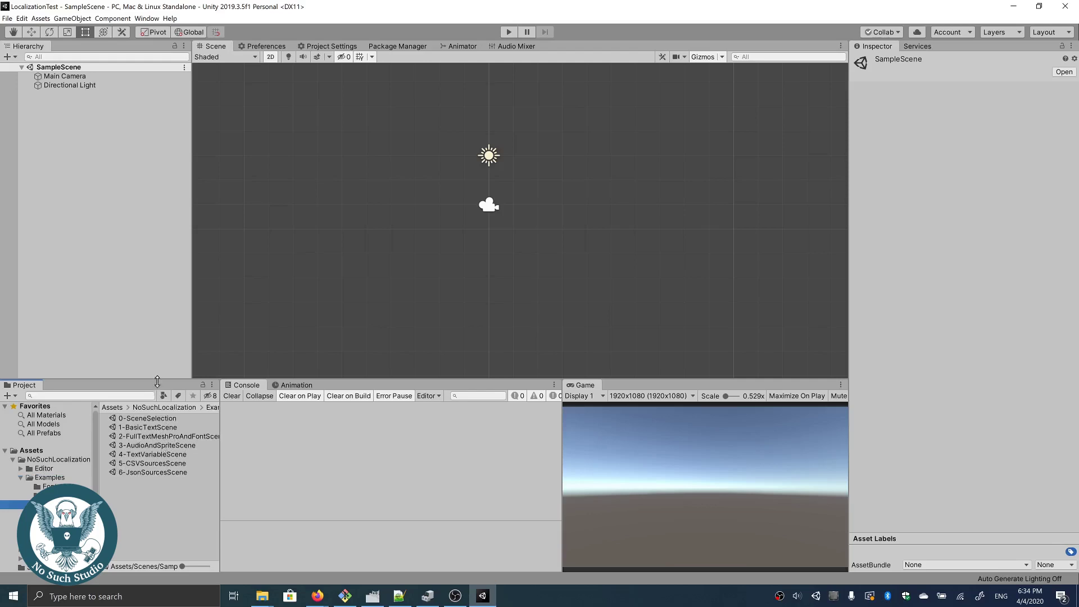
- Add all seven scenes 0-6 to Scenes In Build, then open 0-SceneSelection
{"action": "left_click", "coordinate": [7, 18]}
{"action": "left_click", "coordinate": [33, 111]}
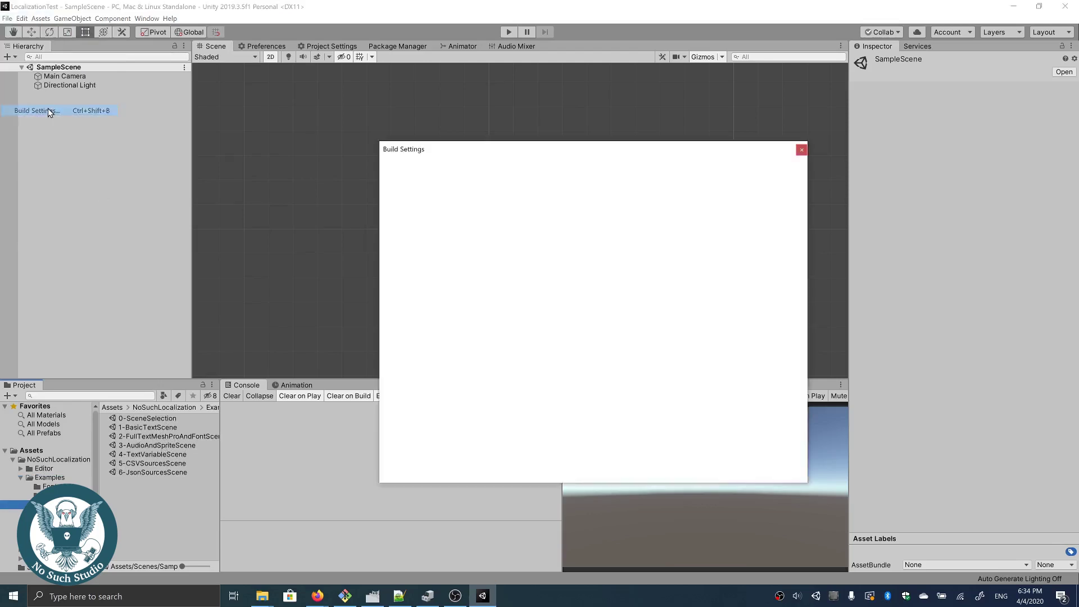
{"action": "left_click", "coordinate": [169, 419]}
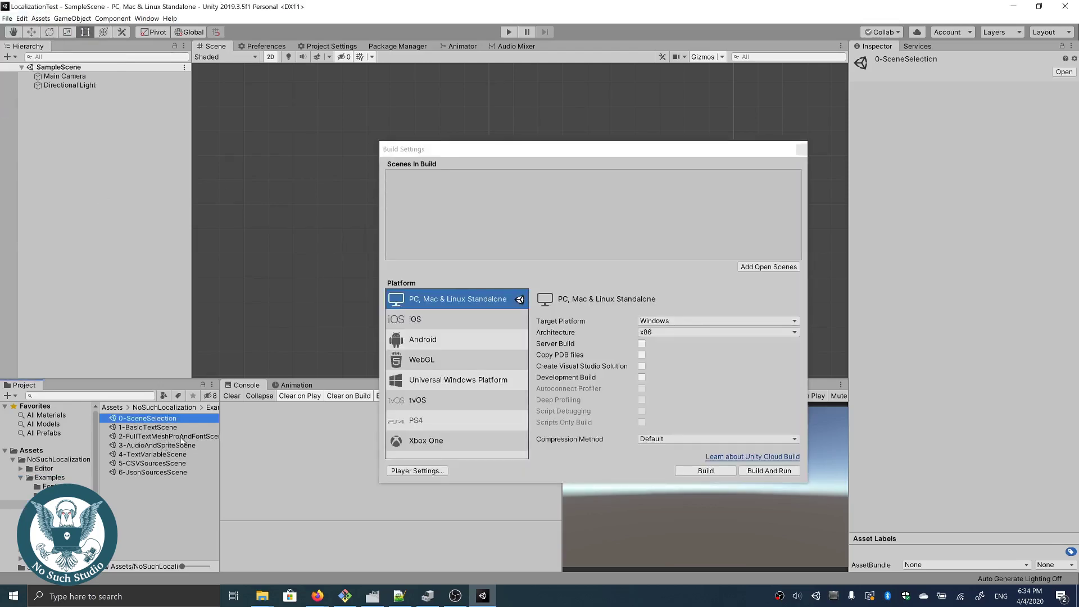
{"action": "left_click", "coordinate": [182, 472], "text": "shift"}
{"action": "left_click_drag", "start_coordinate": [184, 430], "coordinate": [492, 248]}
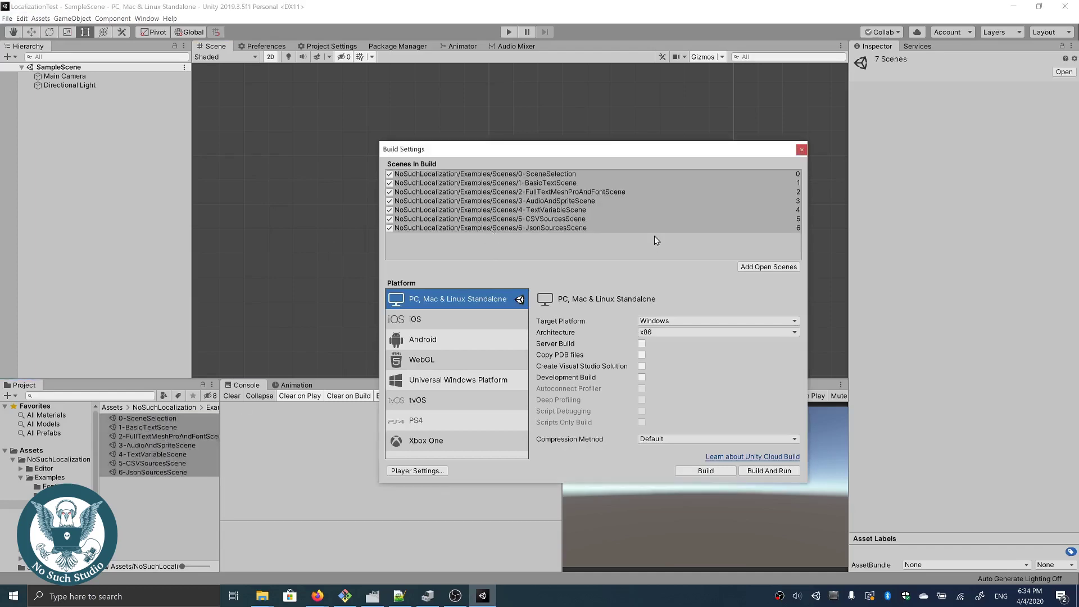
{"action": "left_click", "coordinate": [802, 149]}
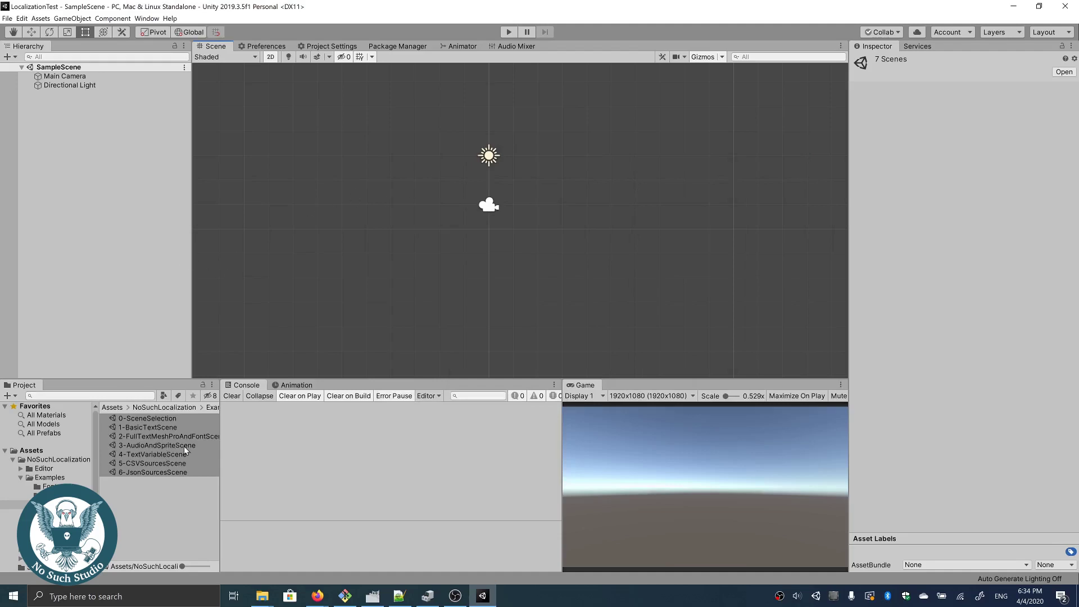
{"action": "double_click", "coordinate": [169, 420]}
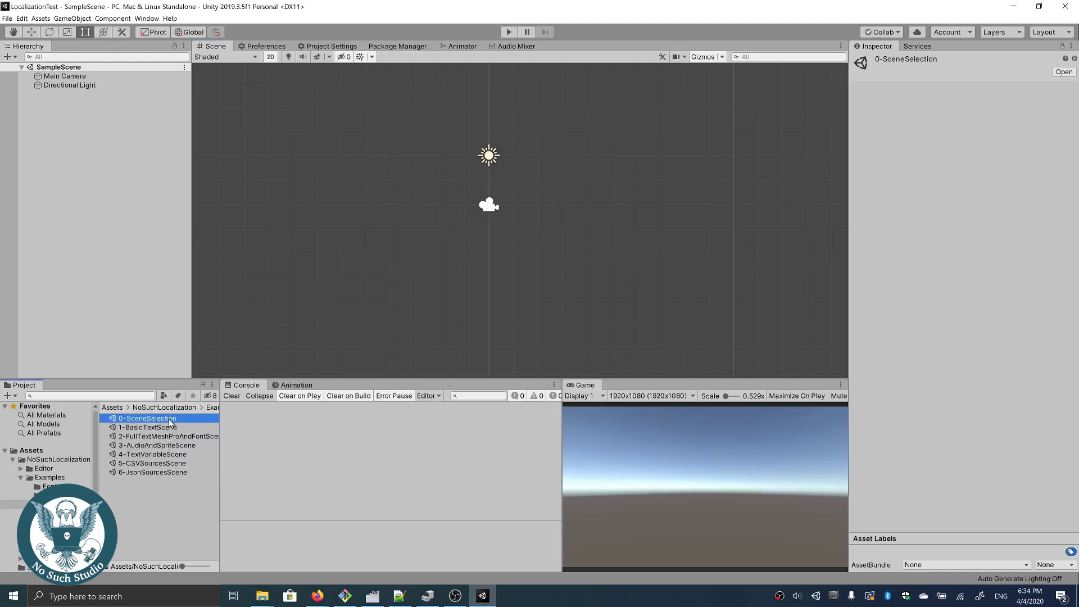
{"action": "left_click", "coordinate": [169, 423]}
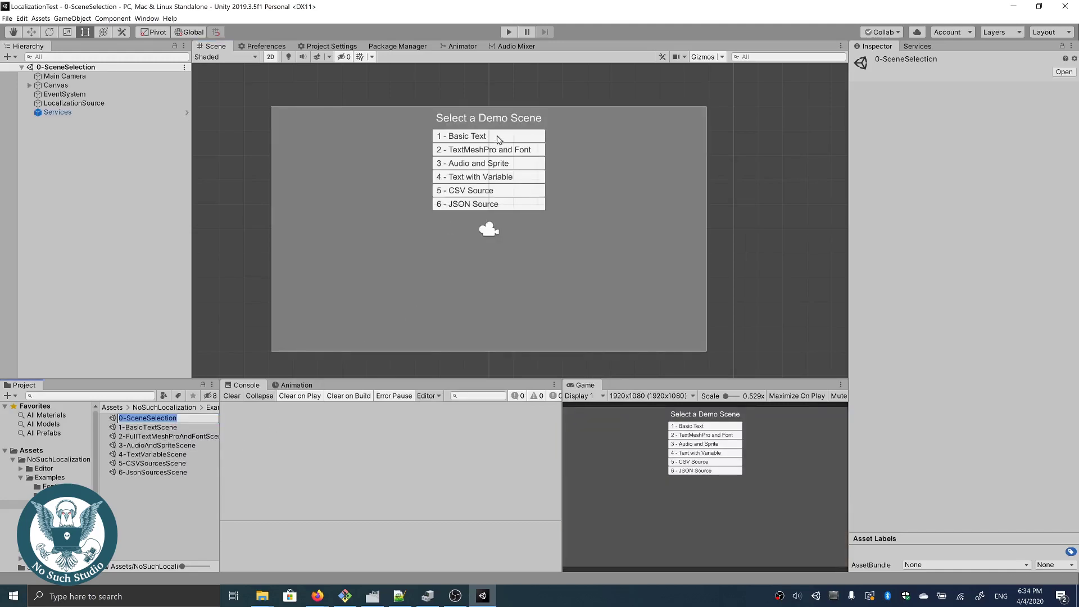
- Open 1-BasicTextScene and import the TMP Essential Resources, then close the importer
{"action": "double_click", "coordinate": [169, 428]}
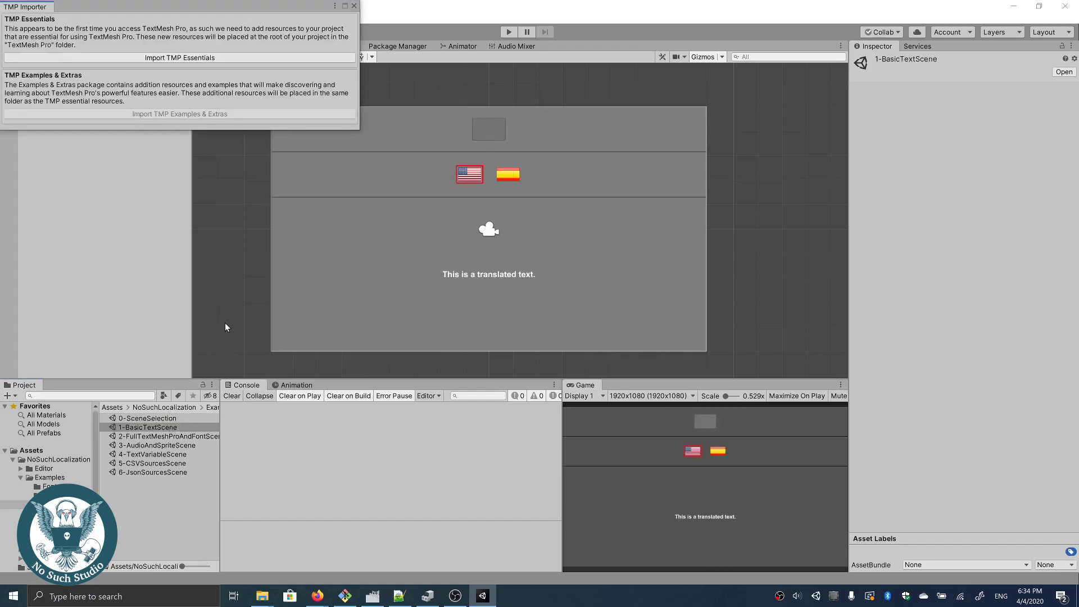
{"action": "left_click", "coordinate": [285, 58]}
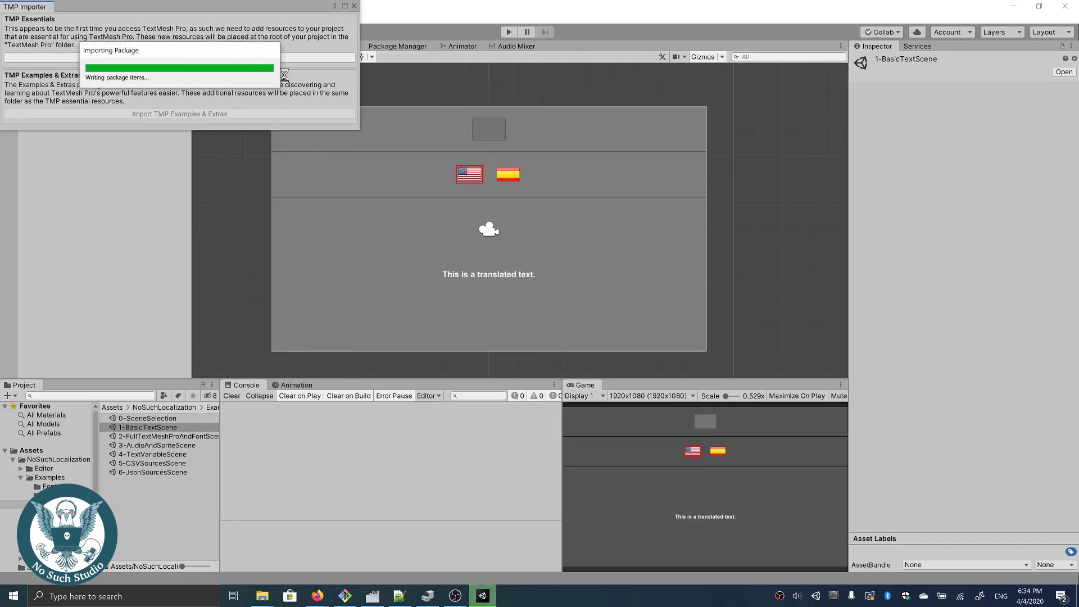
{"action": "left_click", "coordinate": [355, 6]}
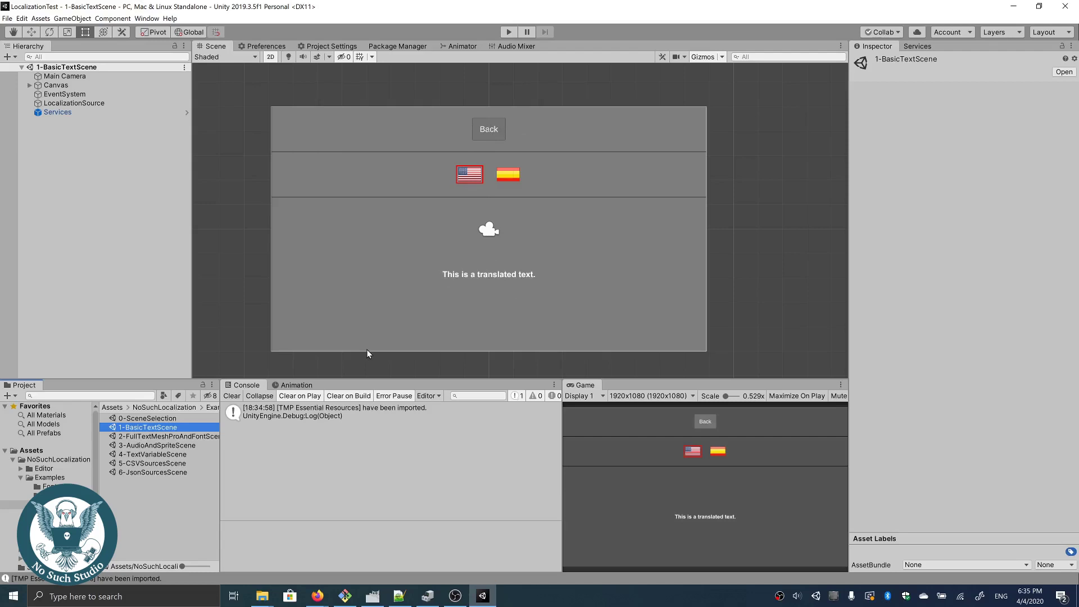
- Open 0-SceneSelection, enable Maximize On Play, start Play, and enlarge the Game view scale
{"action": "double_click", "coordinate": [181, 418]}
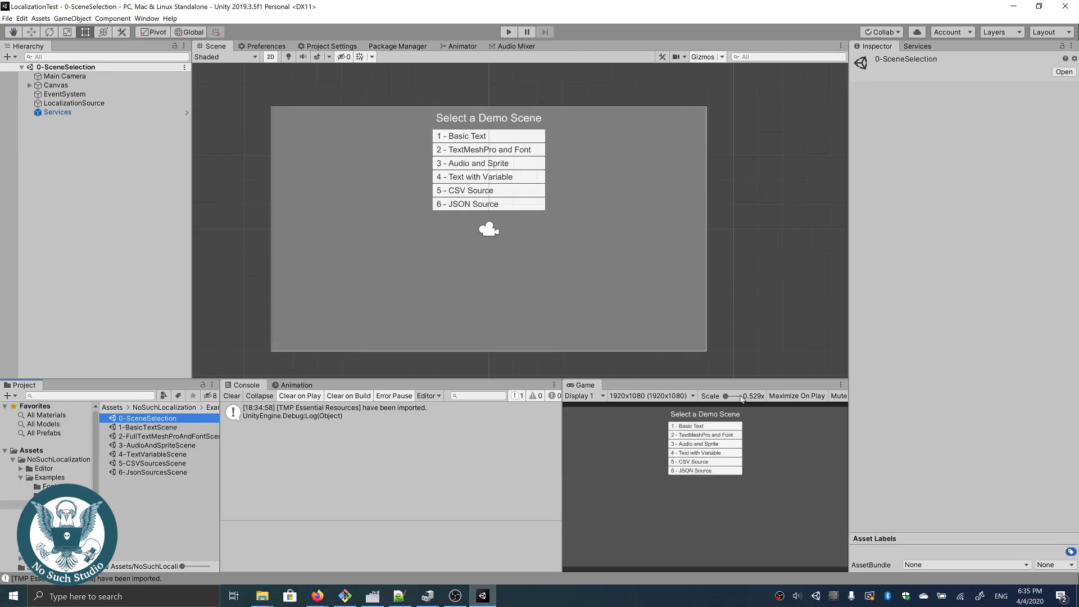
{"action": "left_click", "coordinate": [783, 397]}
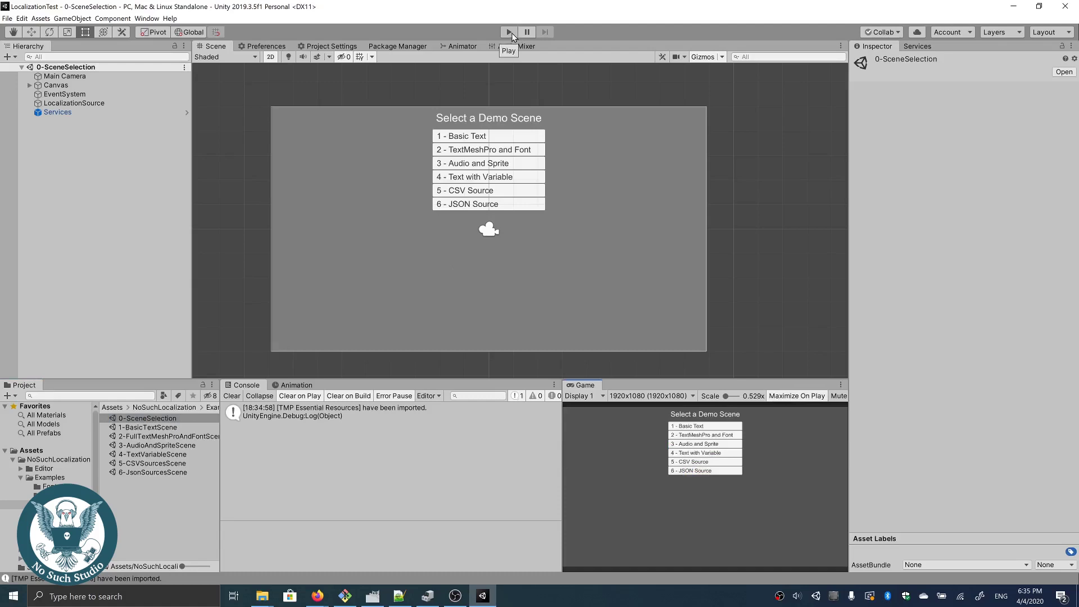
{"action": "left_click", "coordinate": [510, 32]}
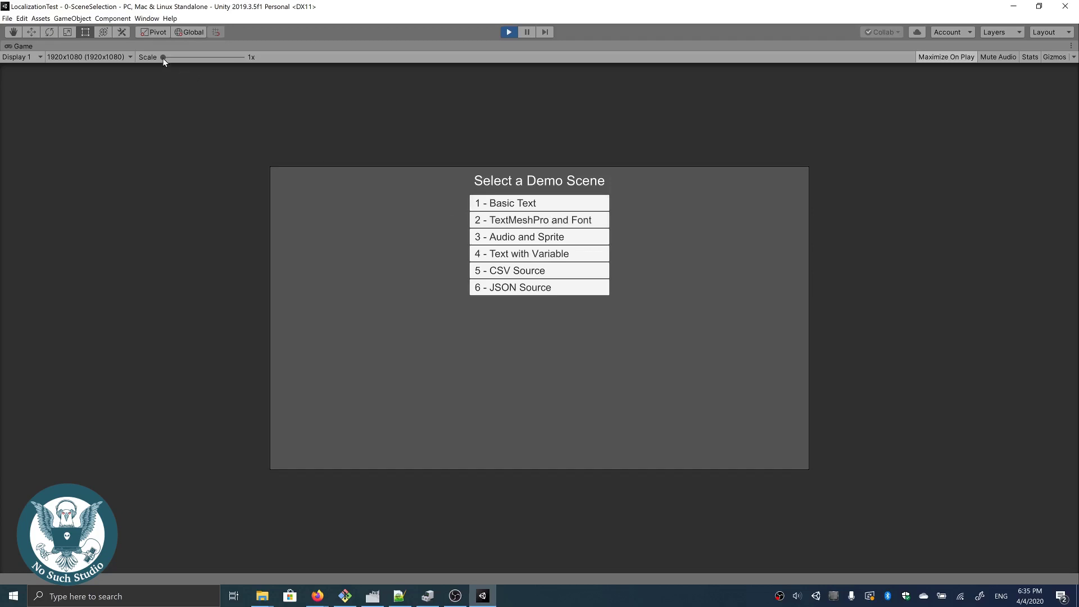
{"action": "left_click_drag", "start_coordinate": [163, 57], "coordinate": [179, 58]}
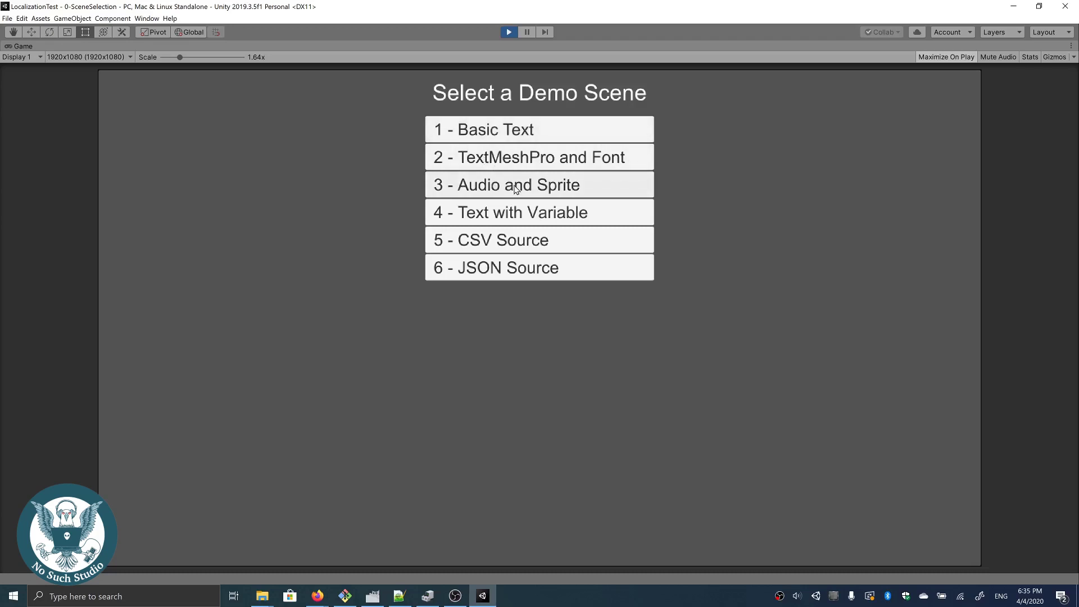
- Open Basic Text, toggle its text between Spanish and English three times, then go Back
{"action": "left_click", "coordinate": [514, 142]}
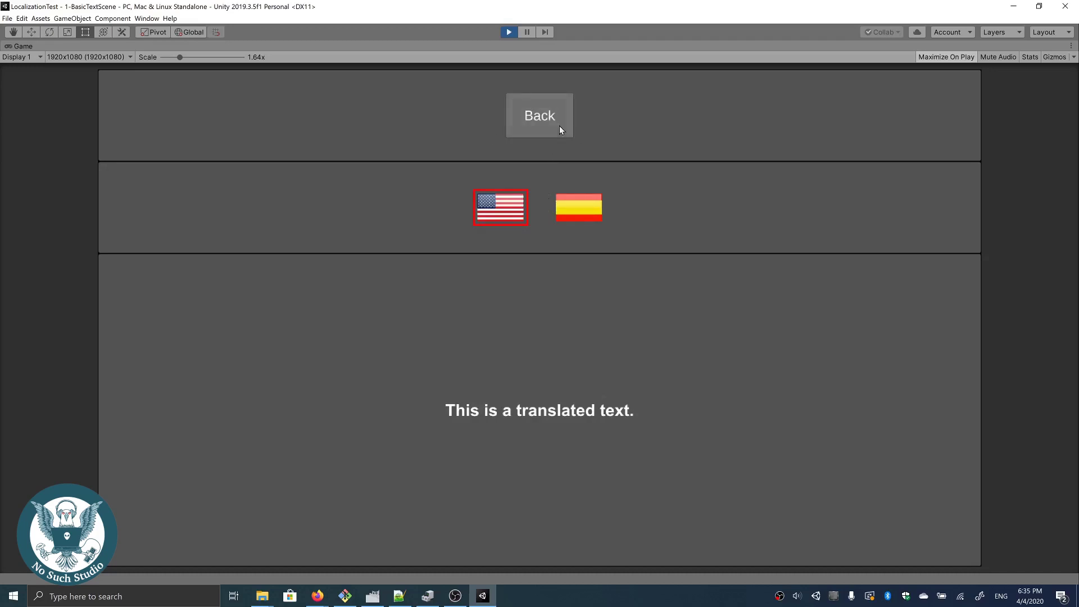
{"action": "left_click", "coordinate": [570, 202]}
{"action": "left_click", "coordinate": [491, 204]}
{"action": "left_click", "coordinate": [583, 205]}
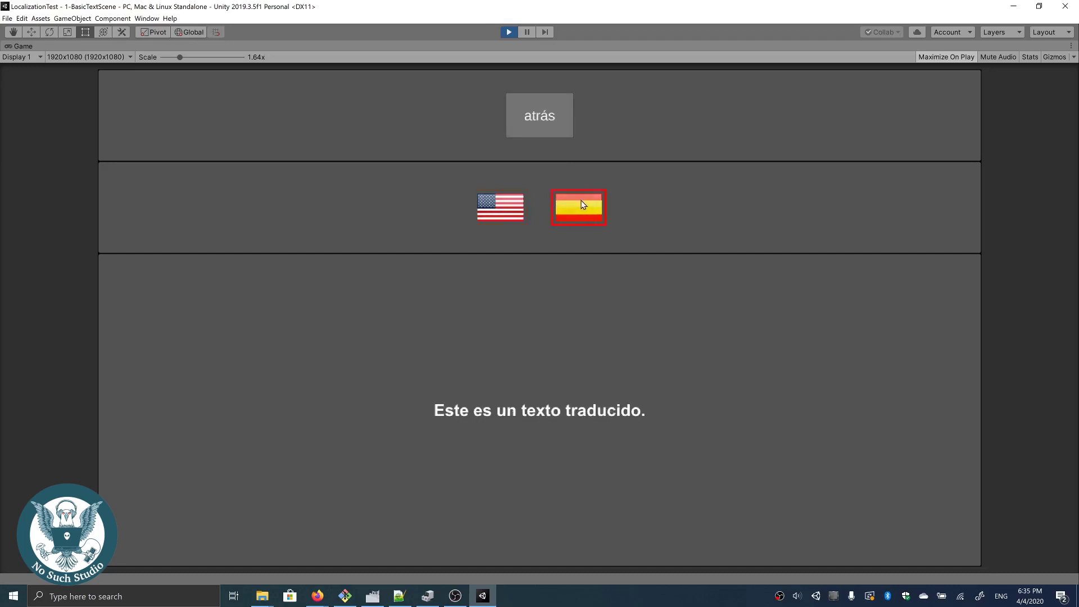
{"action": "left_click", "coordinate": [500, 208]}
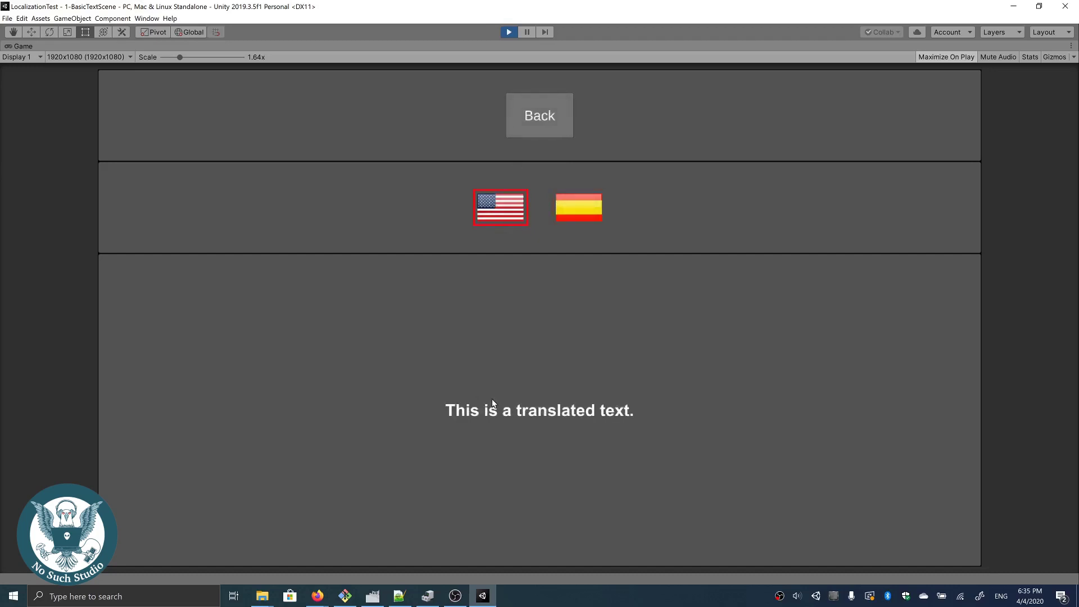
{"action": "left_click", "coordinate": [578, 210]}
{"action": "left_click", "coordinate": [526, 224]}
{"action": "left_click", "coordinate": [552, 134]}
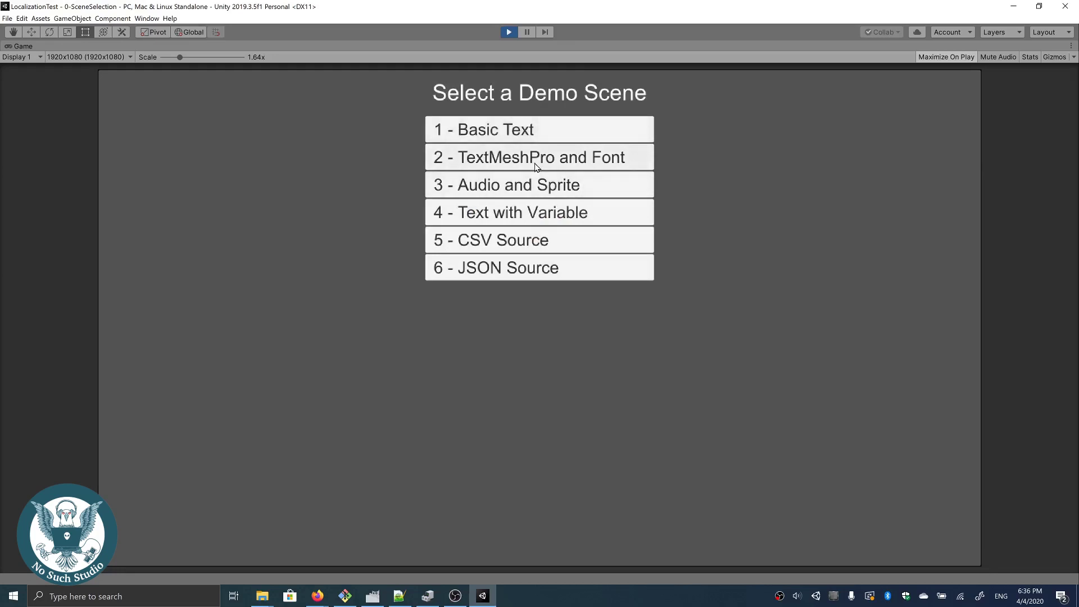
- Run the TextMeshPro and Font demo in Farsi, Chinese, Español, Português and Arabic, then go Back
{"action": "left_click", "coordinate": [536, 167]}
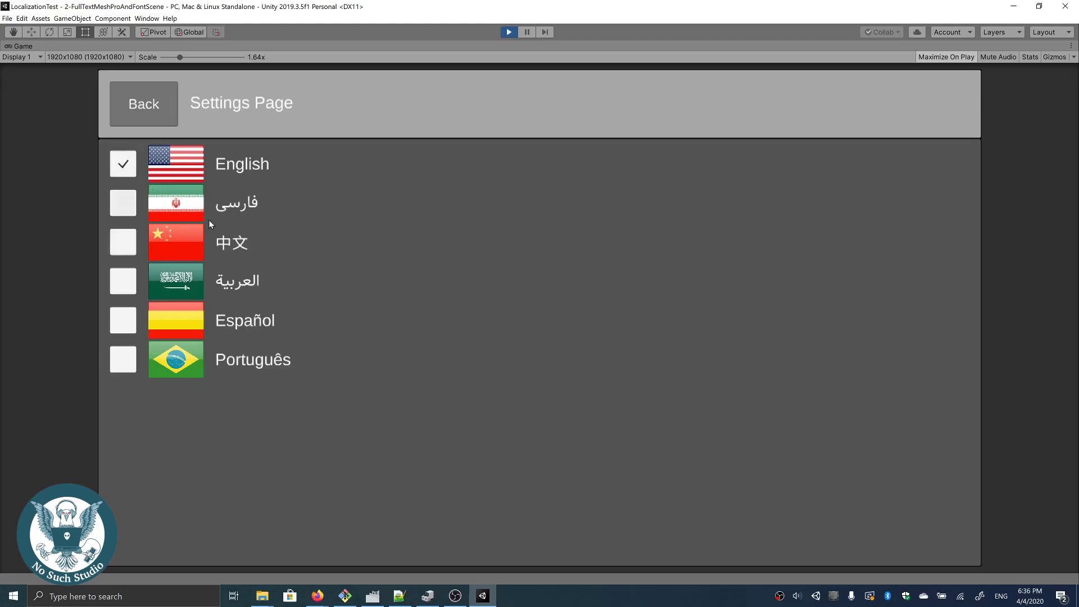
{"action": "left_click", "coordinate": [184, 205]}
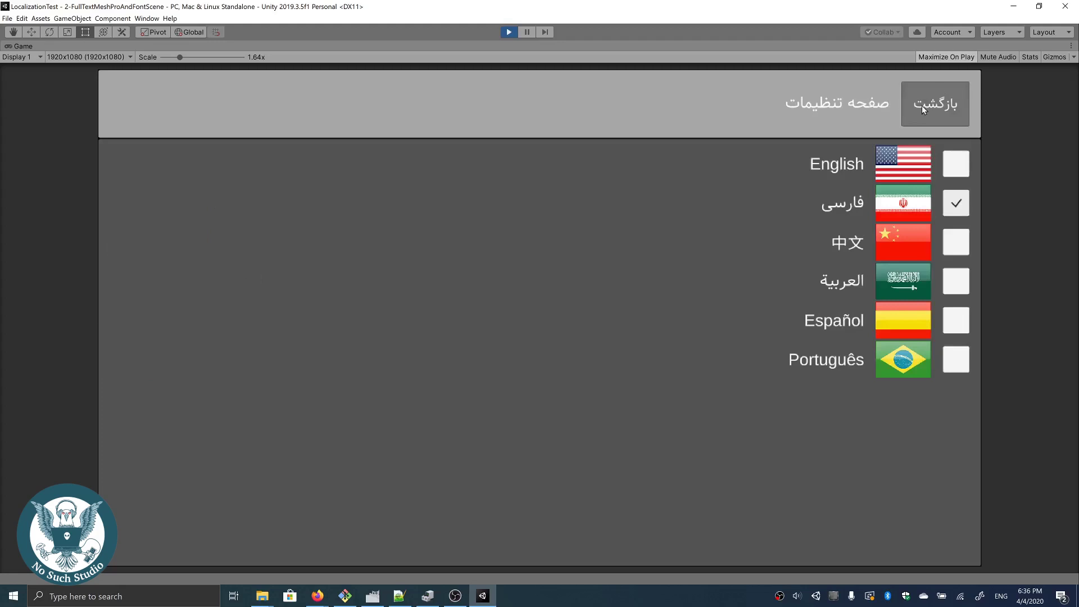
{"action": "left_click", "coordinate": [903, 246]}
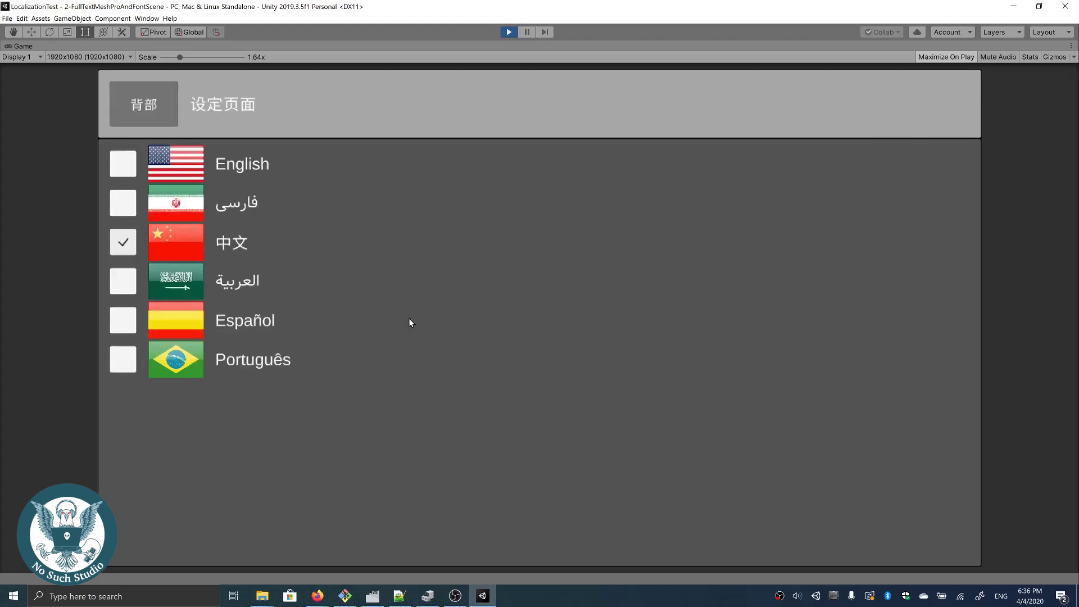
{"action": "left_click", "coordinate": [194, 324]}
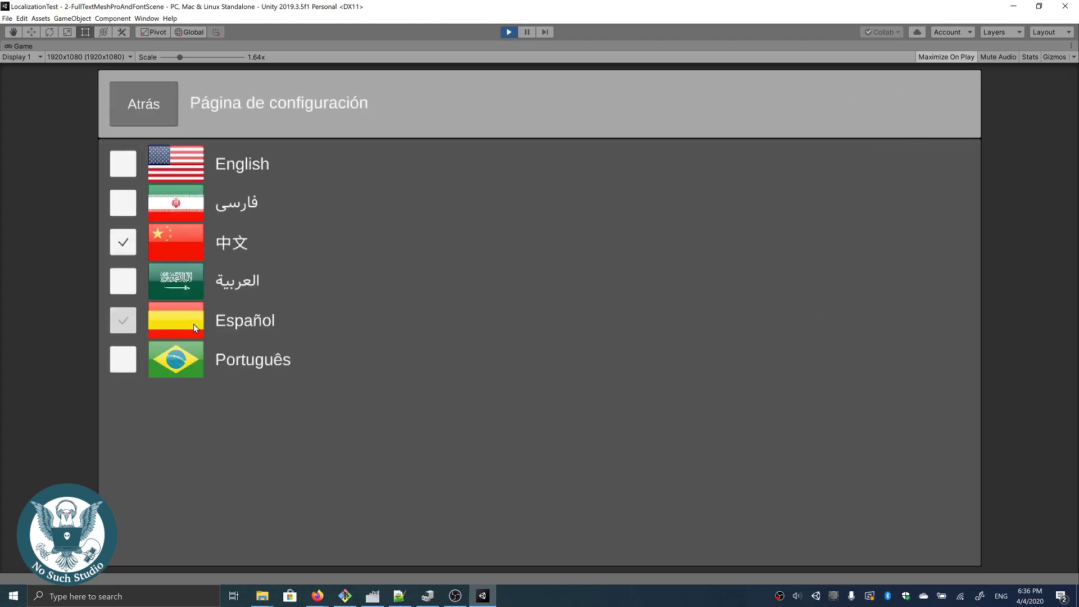
{"action": "left_click", "coordinate": [196, 362]}
{"action": "left_click", "coordinate": [186, 287]}
{"action": "left_click", "coordinate": [934, 104]}
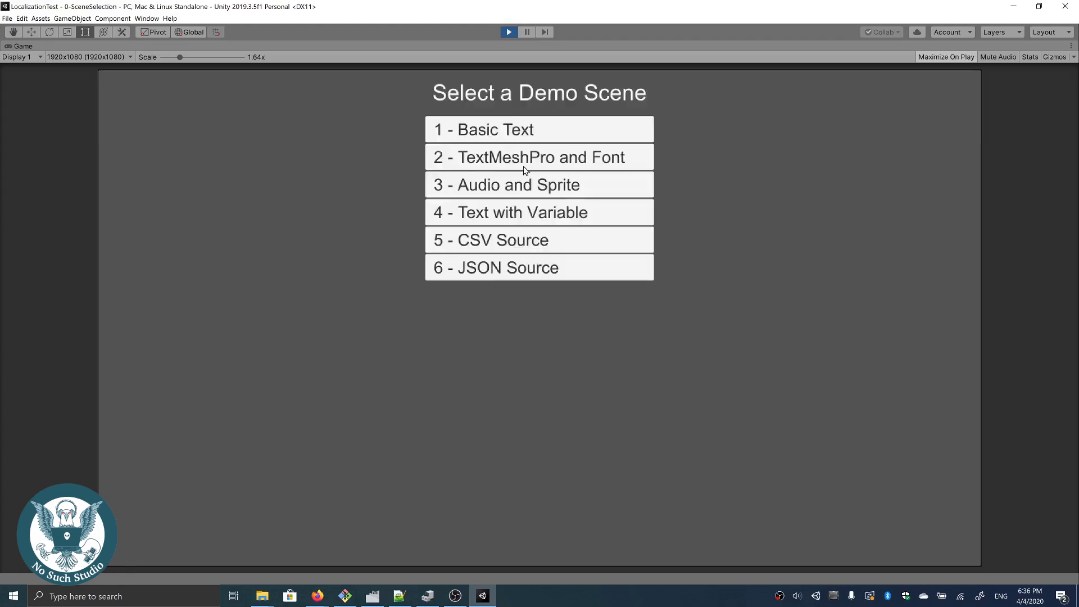
- Run the Audio and Sprite demo, play its audio clip, view it in Chinese and Persian, then return
{"action": "left_click", "coordinate": [560, 190]}
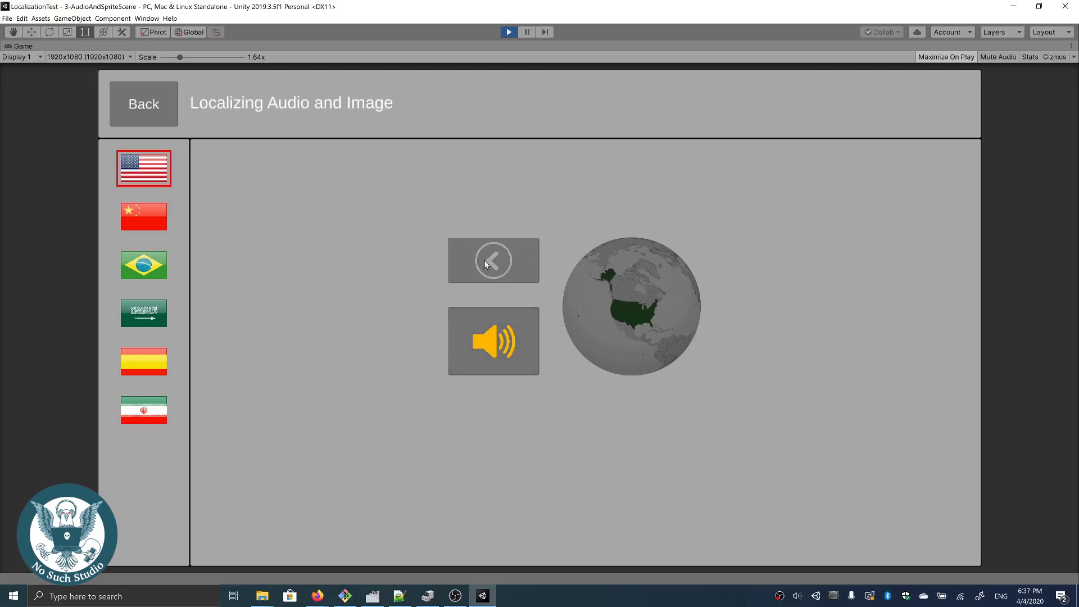
{"action": "left_click", "coordinate": [502, 337]}
{"action": "left_click", "coordinate": [153, 227]}
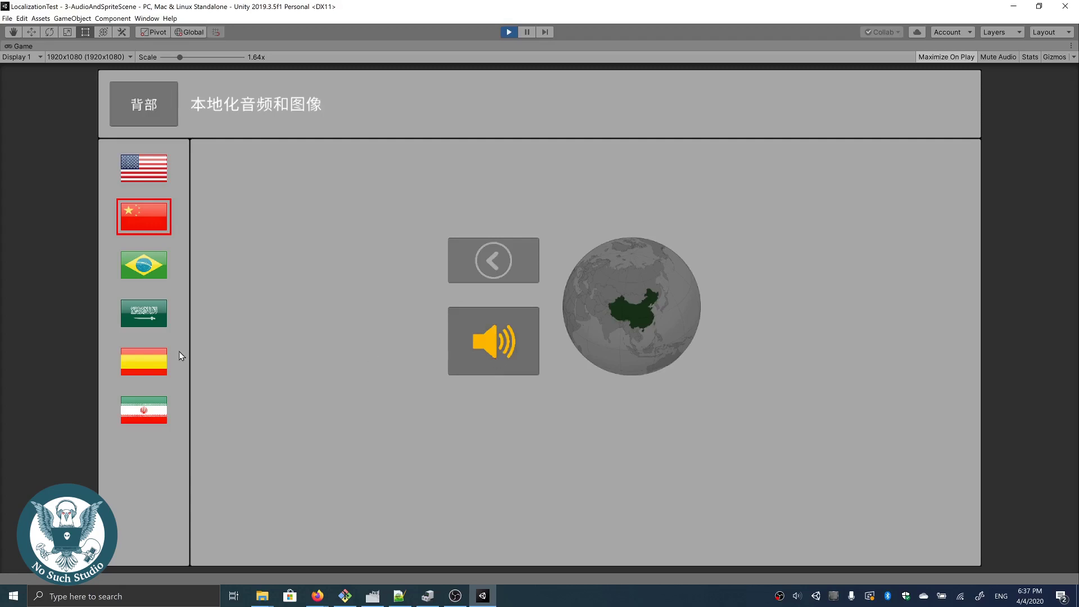
{"action": "left_click", "coordinate": [152, 416]}
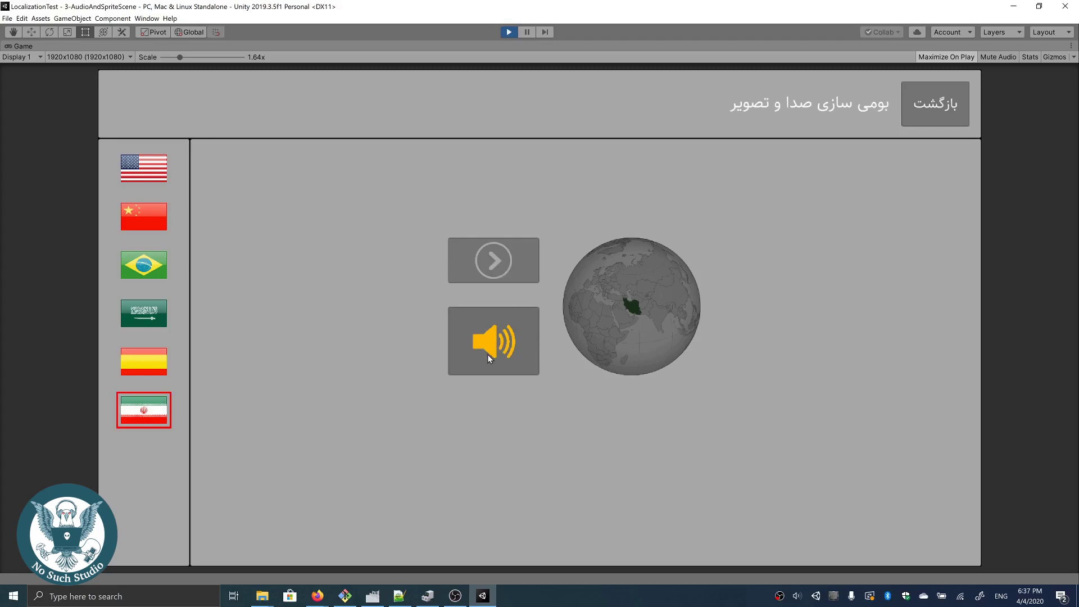
{"action": "left_click", "coordinate": [927, 114]}
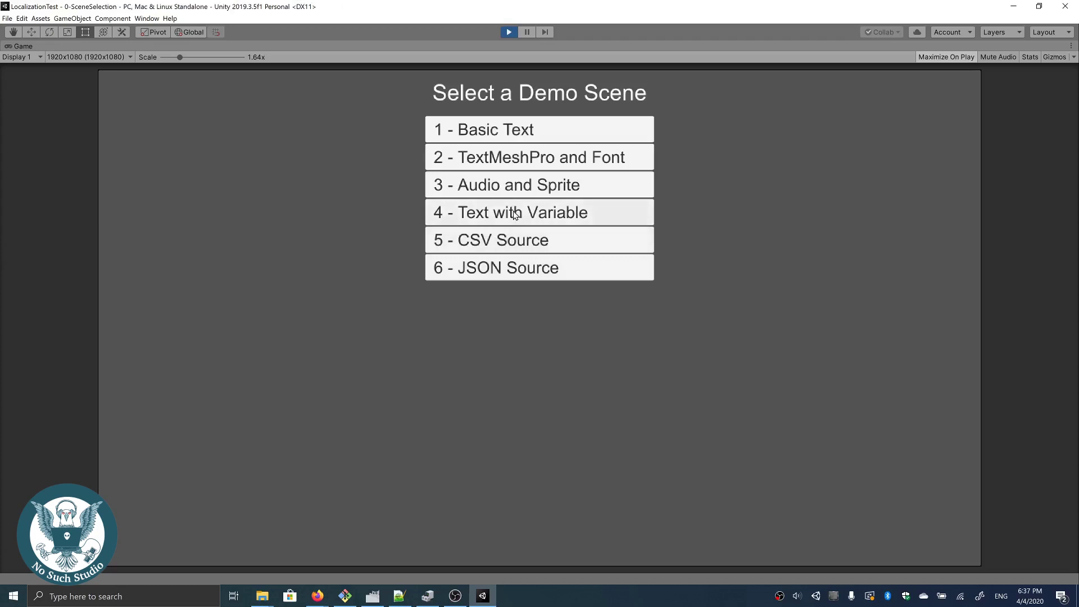
- In the Text with Variable demo, set the score to 46 and the username to 'Alex'
{"action": "left_click", "coordinate": [515, 214]}
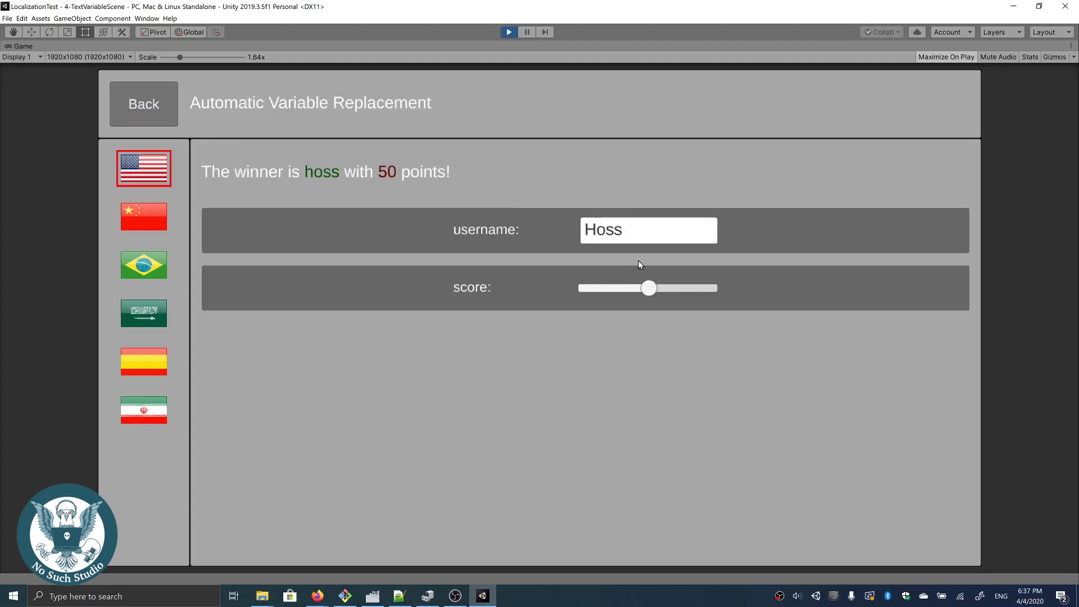
{"action": "mouse_move", "coordinate": [652, 290]}
{"action": "left_mouse_down"}
{"action": "mouse_move", "coordinate": [695, 289]}
{"action": "mouse_move", "coordinate": [616, 291]}
{"action": "mouse_move", "coordinate": [631, 292]}
{"action": "left_mouse_up"}
{"action": "left_click_drag", "start_coordinate": [616, 288], "coordinate": [642, 235]}
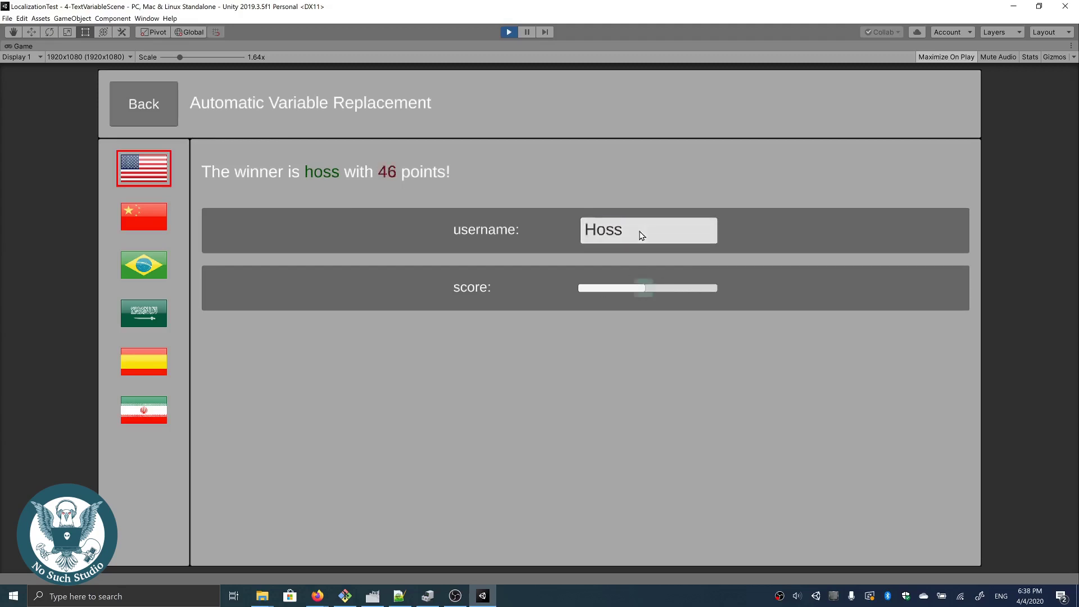
{"action": "left_click", "coordinate": [642, 235]}
{"action": "type", "text": "Alex"}
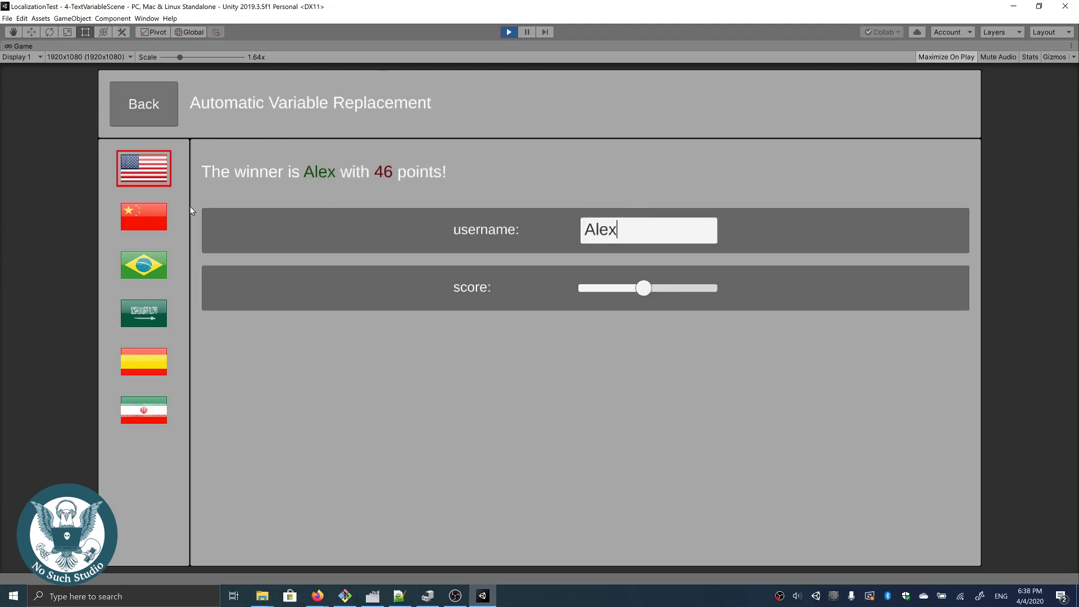
- Show the winner sentence in Chinese, Portuguese and Arabic, then return to the scene menu
{"action": "left_click", "coordinate": [161, 219]}
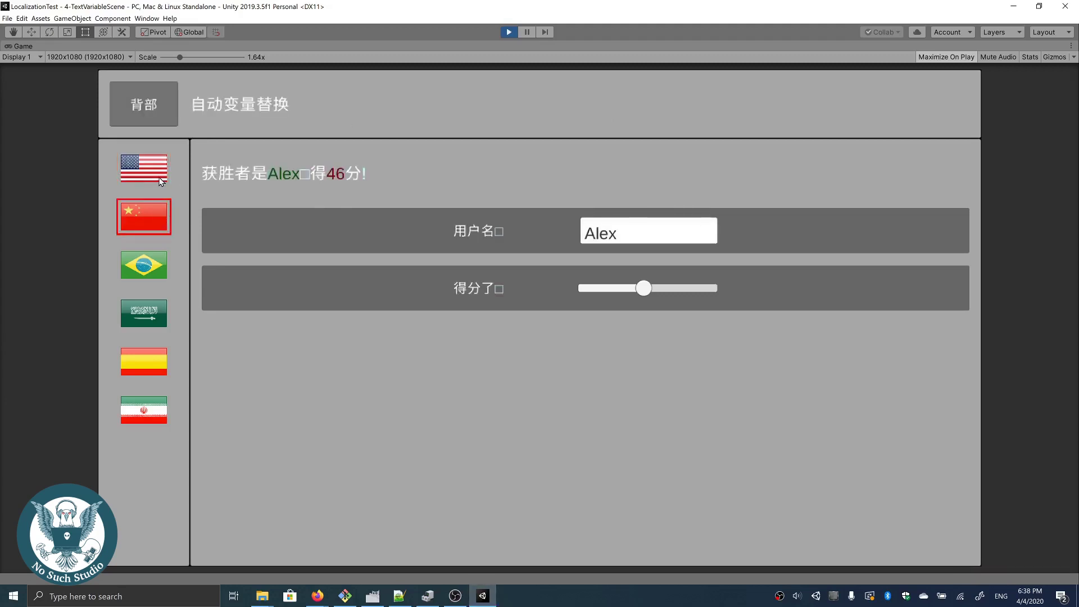
{"action": "left_click", "coordinate": [151, 268]}
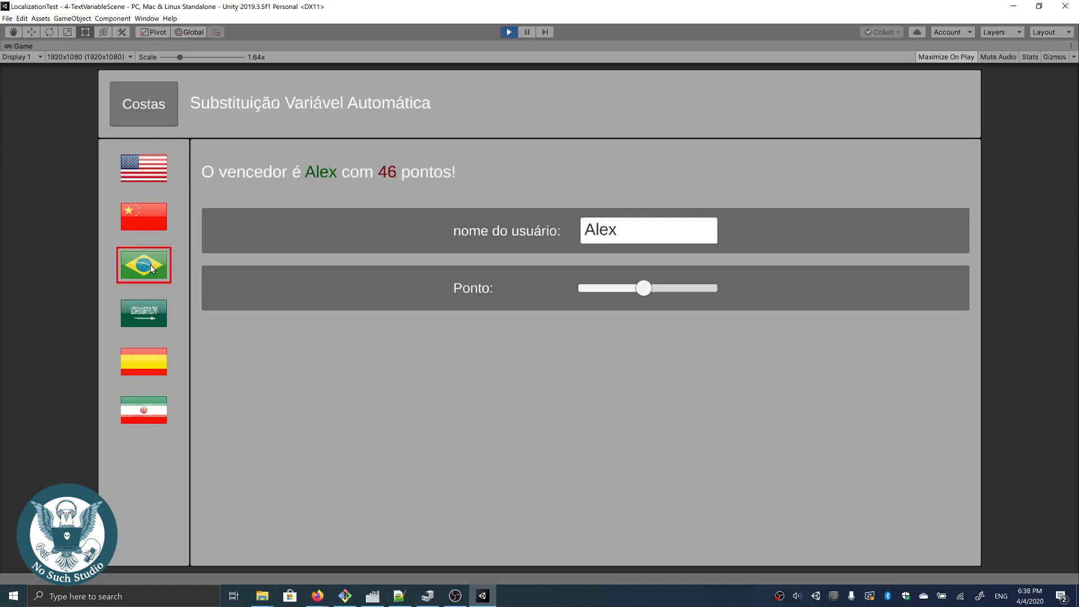
{"action": "left_click", "coordinate": [147, 225]}
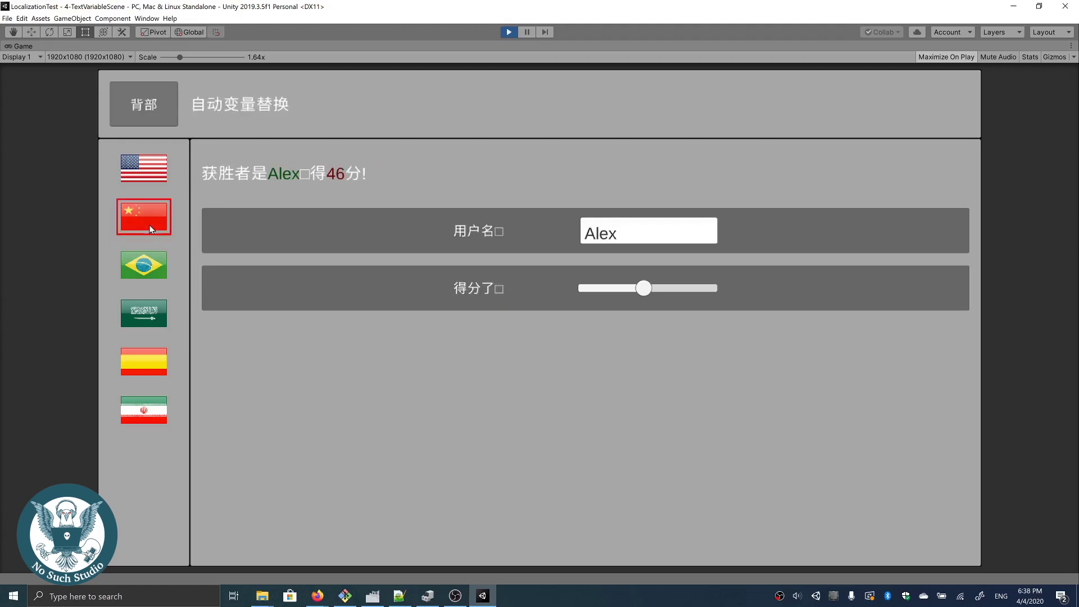
{"action": "left_click", "coordinate": [141, 311]}
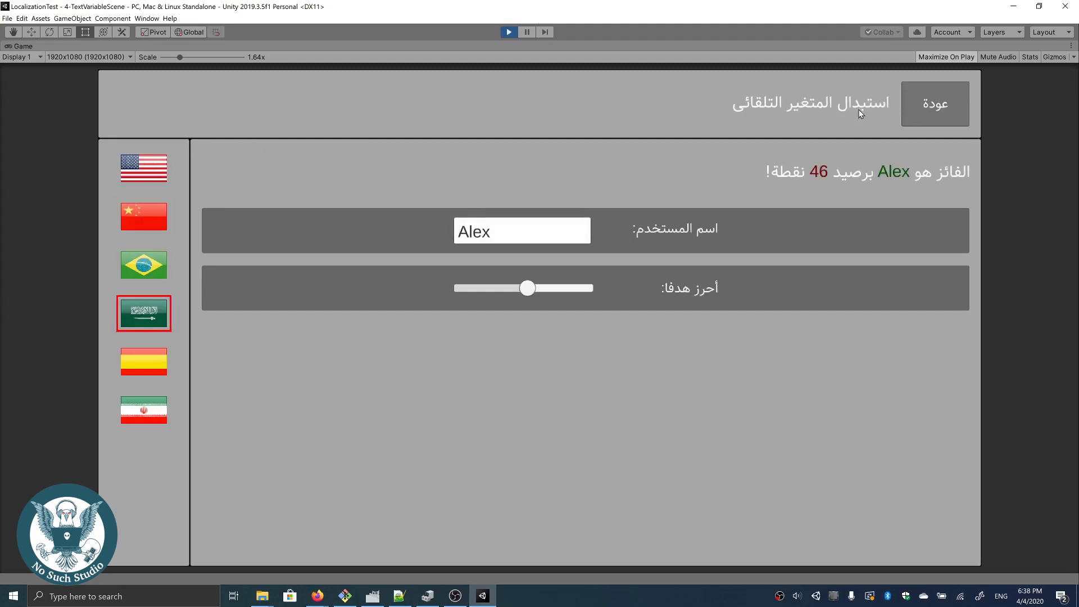
{"action": "left_click", "coordinate": [932, 112]}
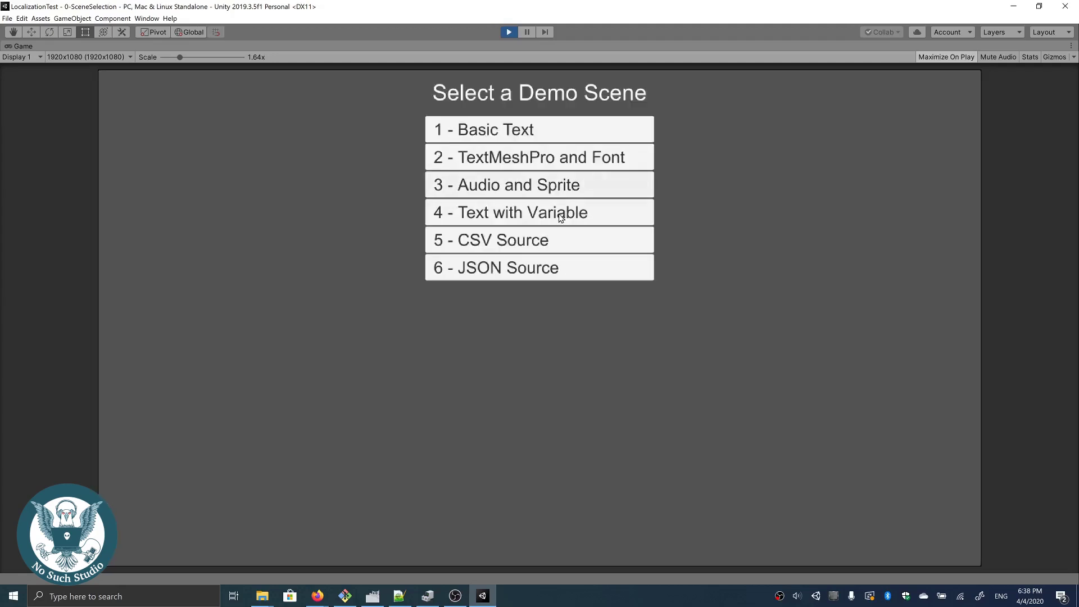
- Show the JSON Source demo in Chinese and Portuguese, return to the menu, and stop Play mode
{"action": "left_click", "coordinate": [544, 268]}
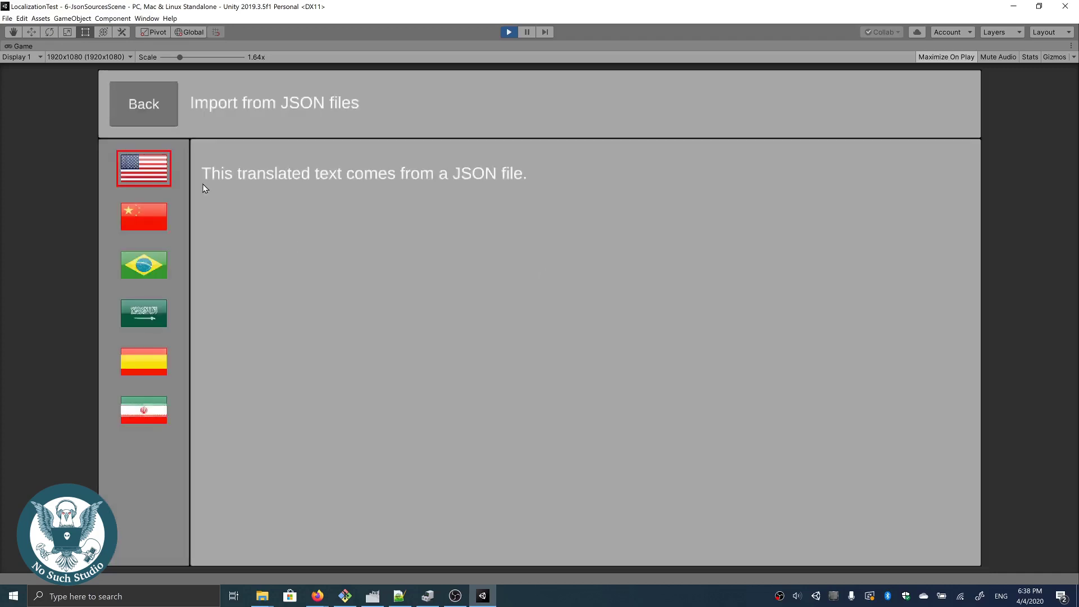
{"action": "left_click", "coordinate": [151, 222]}
{"action": "left_click", "coordinate": [153, 269]}
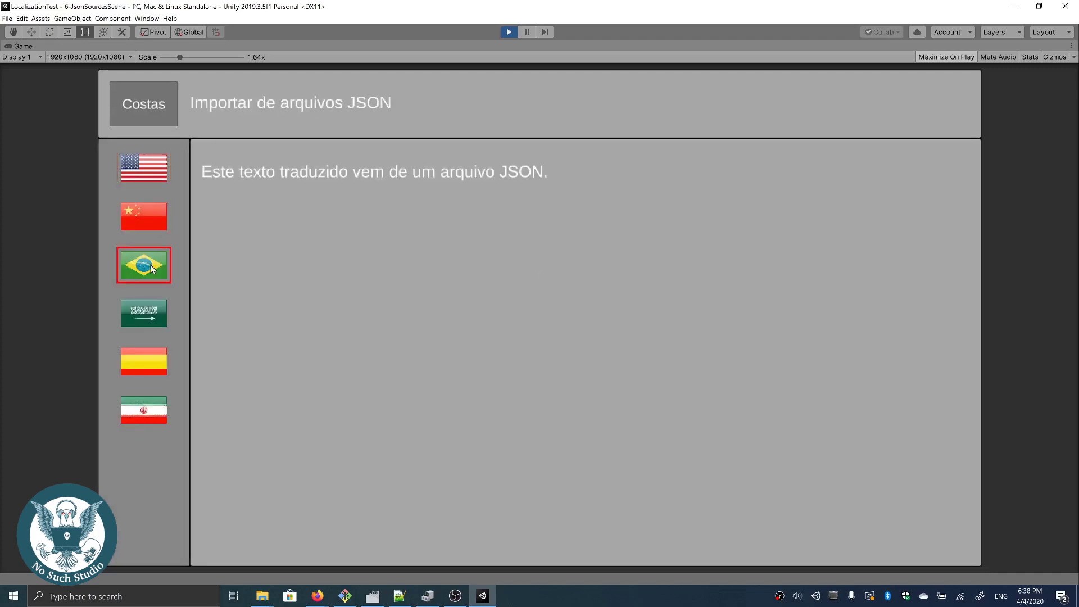
{"action": "left_click", "coordinate": [167, 108]}
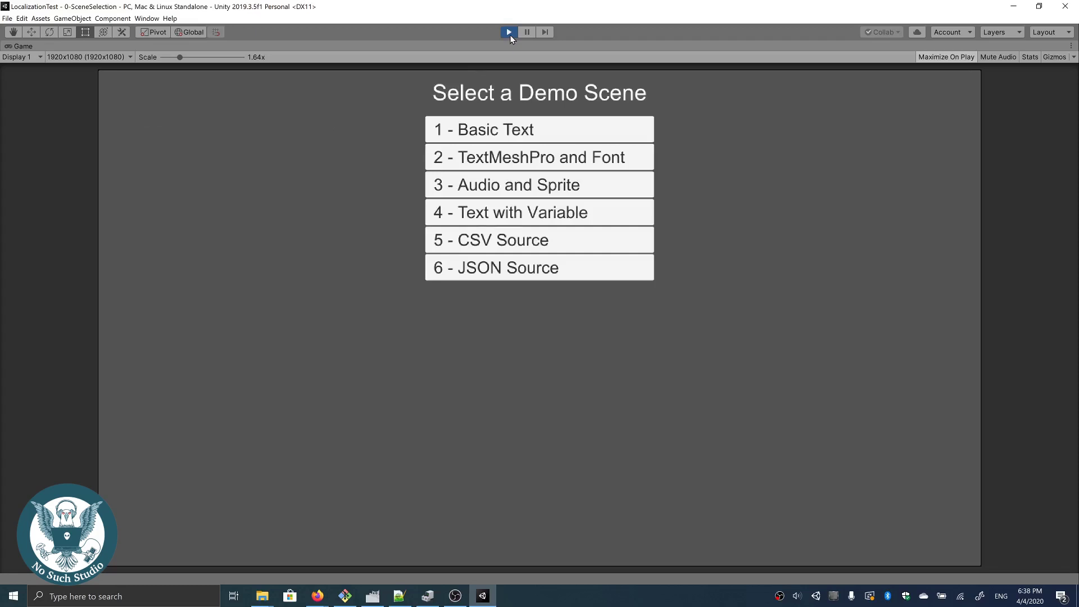
{"action": "left_click", "coordinate": [509, 32]}
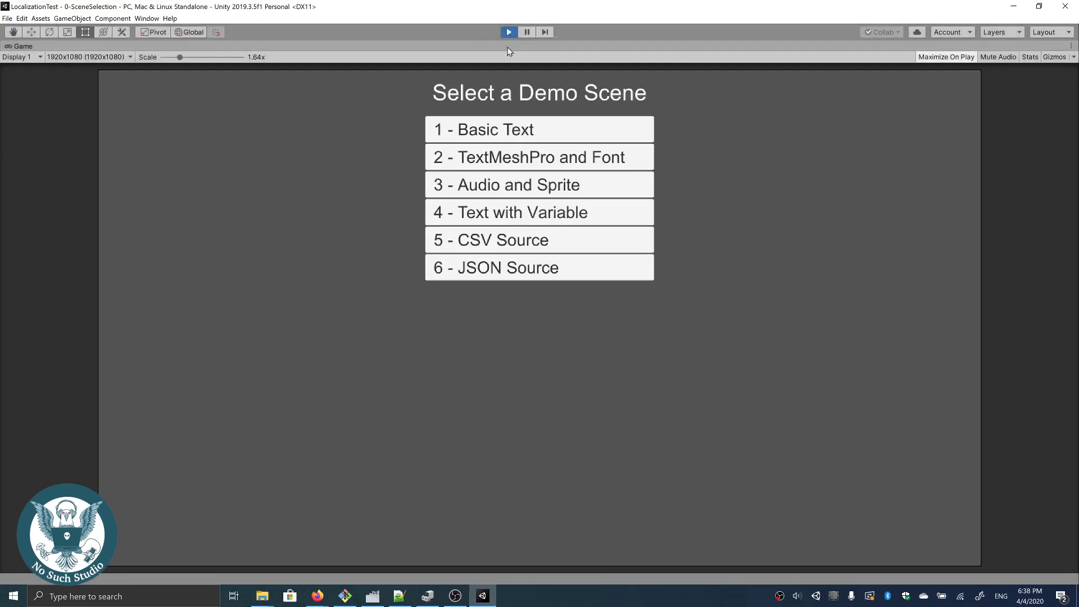
- Bring up the Asset Store Pro page and step its screenshot carousel back to slide 1/7
{"action": "mouse_move", "coordinate": [318, 595]}
{"action": "left_click", "coordinate": [349, 565]}
{"action": "mouse_move", "coordinate": [495, 303]}
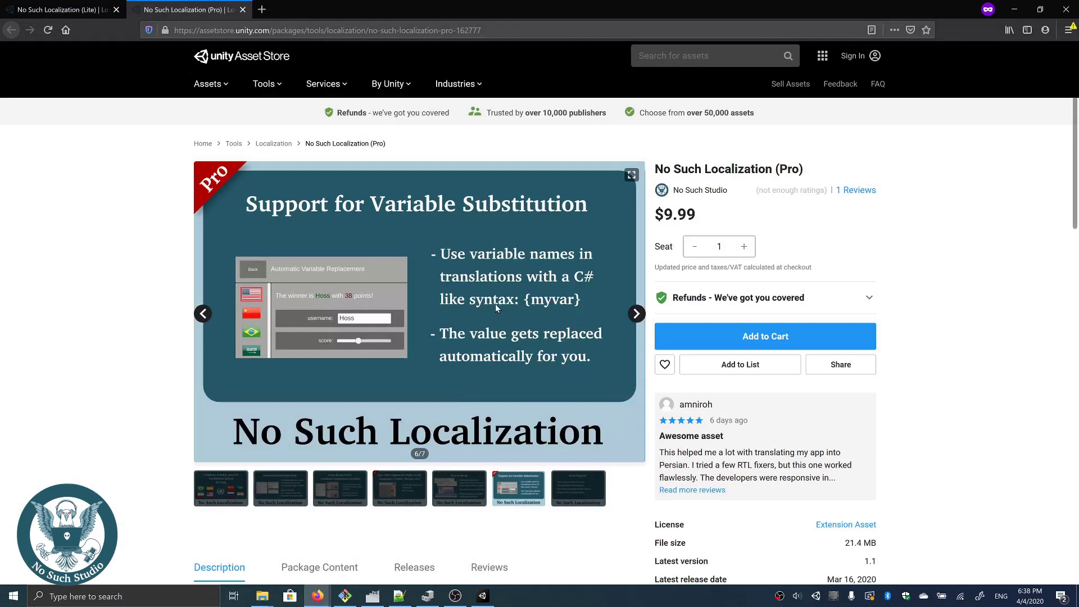
{"action": "left_click", "coordinate": [203, 314]}
{"action": "left_click", "coordinate": [203, 314]}
{"action": "left_click", "coordinate": [203, 314]}
{"action": "left_click", "coordinate": [203, 314]}
{"action": "left_click", "coordinate": [203, 314]}
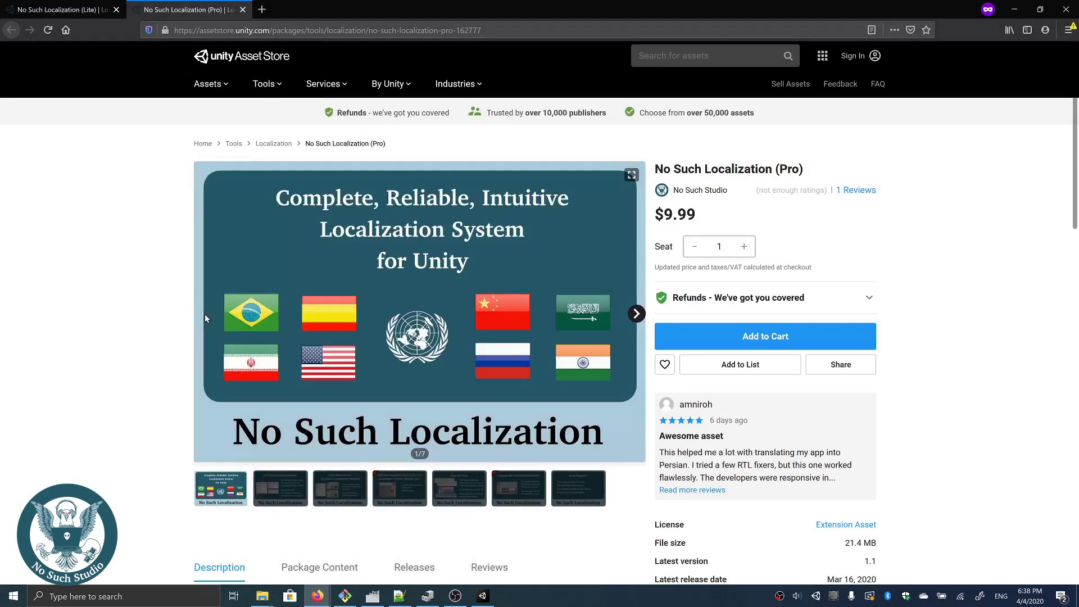